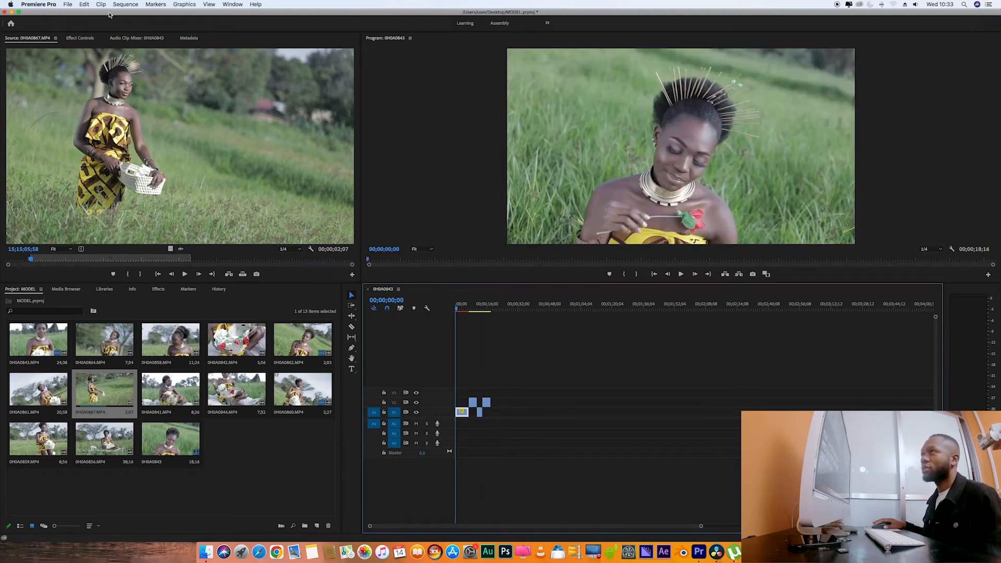
- Export the 0H0A0843 sequence to the Desktop as a Final Cut Pro XML file named "MODEL in greens"
{"action": "left_click", "coordinate": [67, 5]}
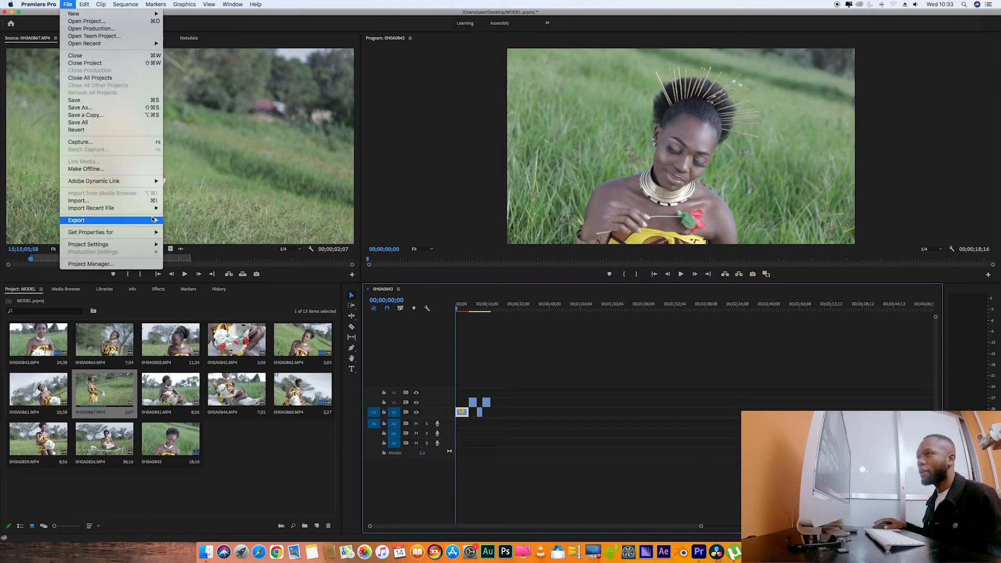
{"action": "mouse_move", "coordinate": [153, 220]}
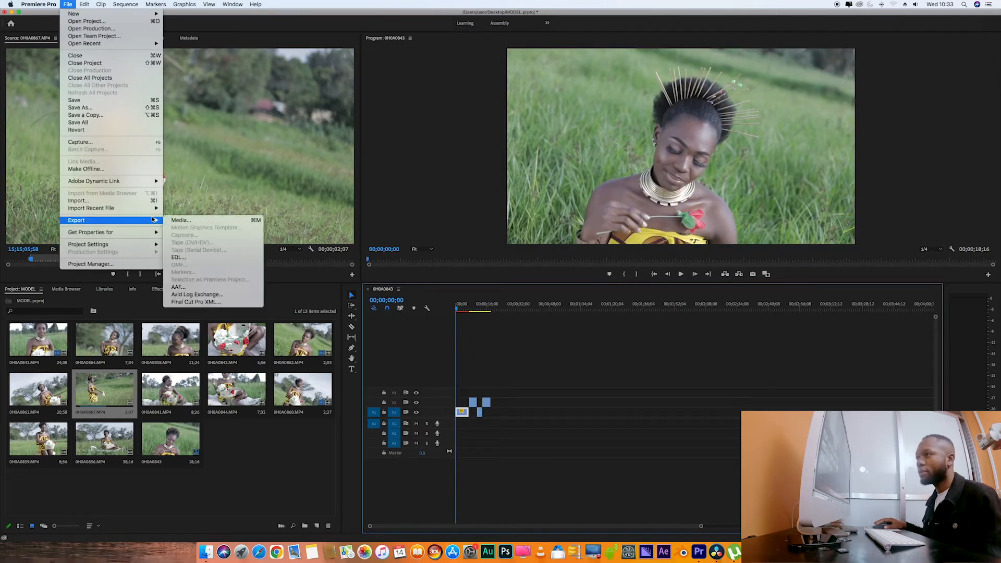
{"action": "left_click", "coordinate": [213, 302]}
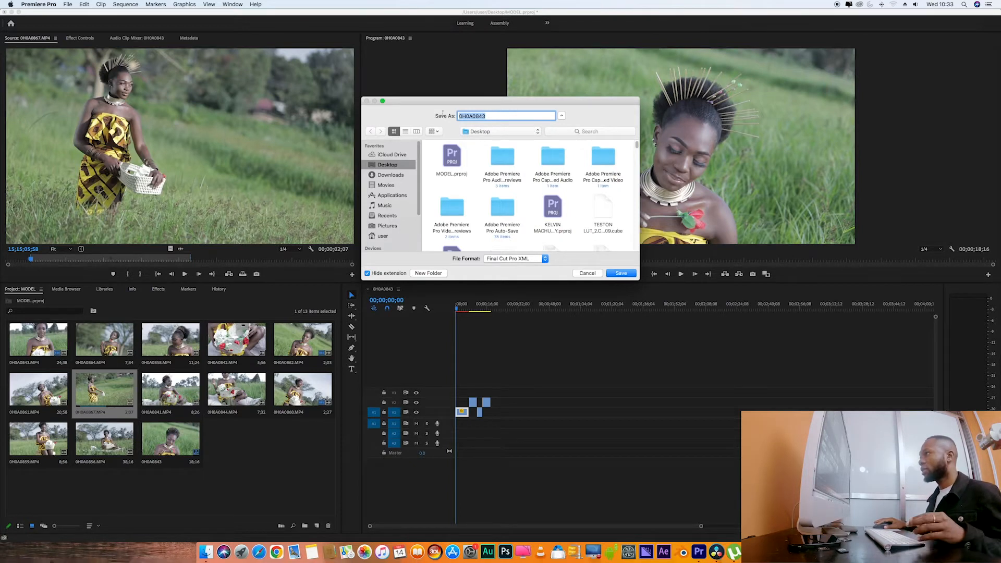
{"action": "type", "text": "MODEL in greens"}
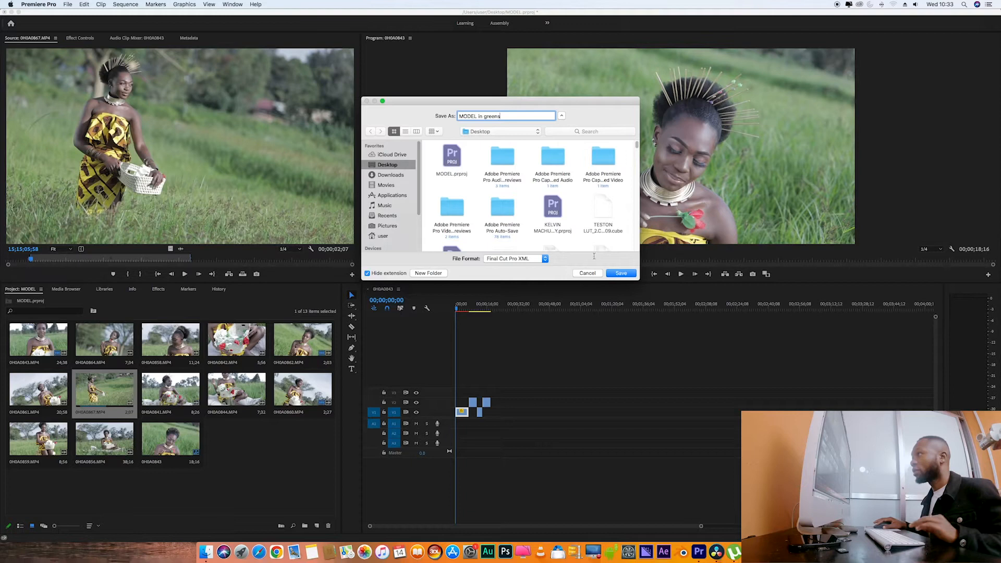
{"action": "left_click", "coordinate": [621, 273]}
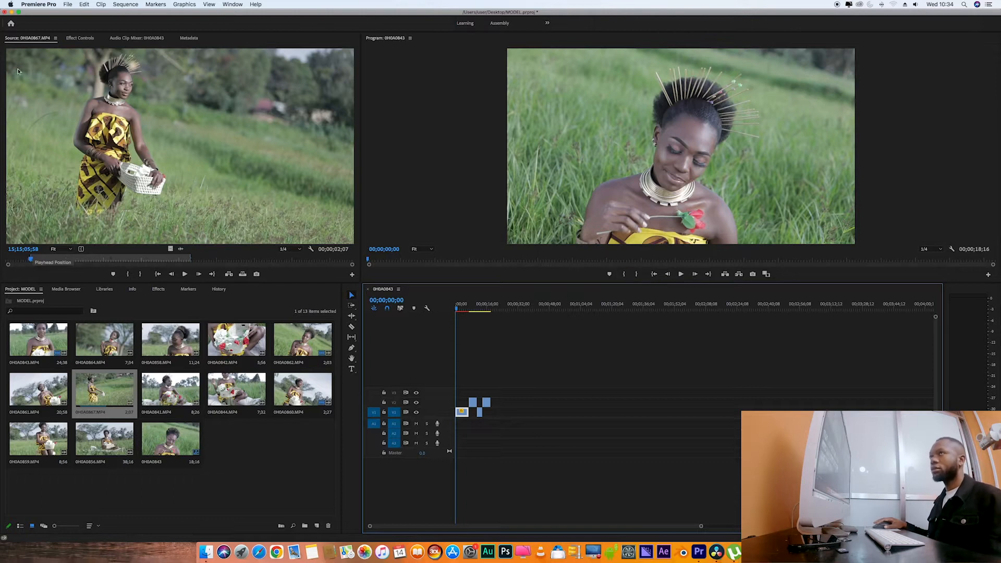
- Switch to DaVinci Resolve and create a new project named "MODEL COLORS"
{"action": "left_click", "coordinate": [11, 13]}
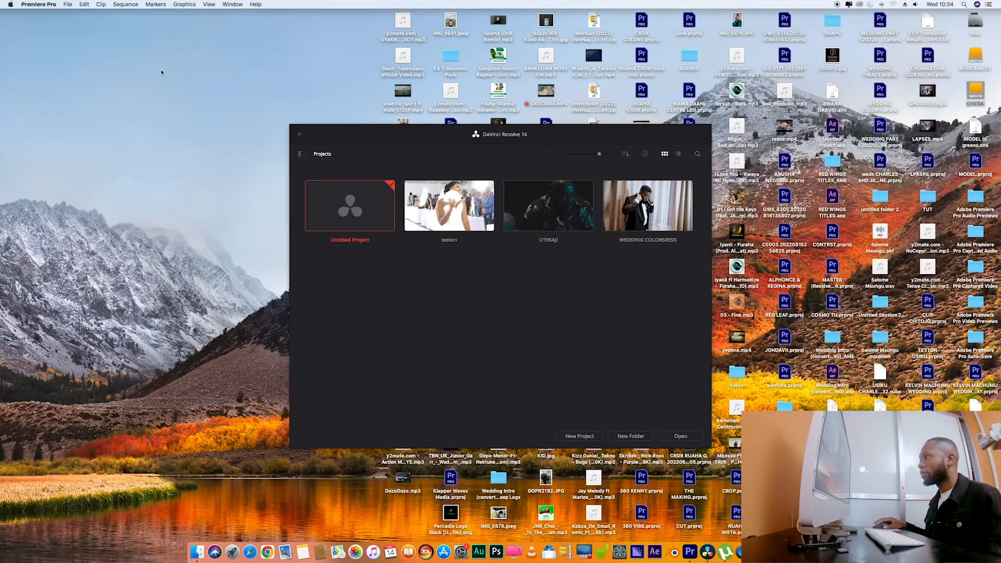
{"action": "left_click_drag", "start_coordinate": [422, 129], "coordinate": [394, 110]}
{"action": "left_click", "coordinate": [550, 418]}
{"action": "type", "text": "MDEOL"}
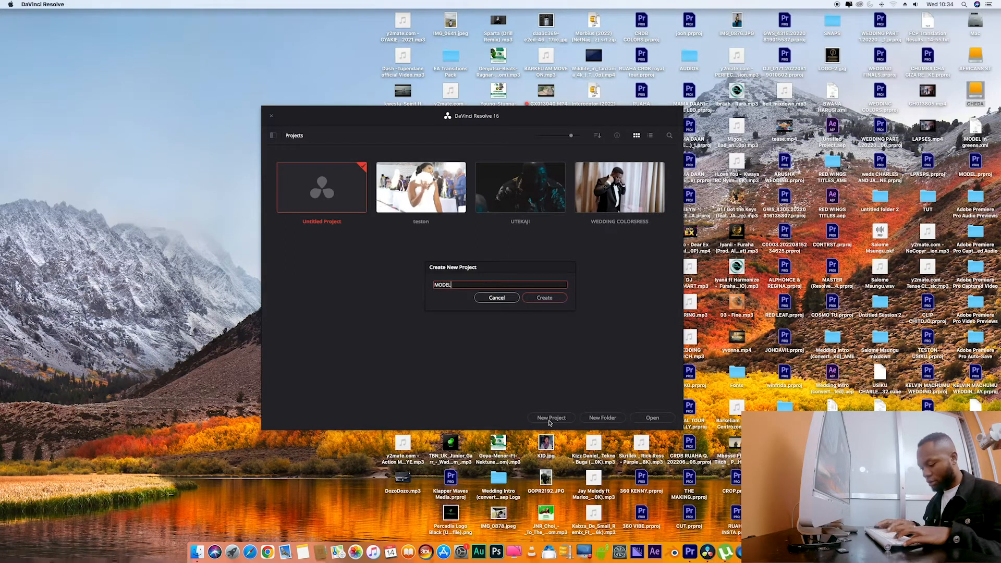
{"action": "type", "text": " COLORS"}
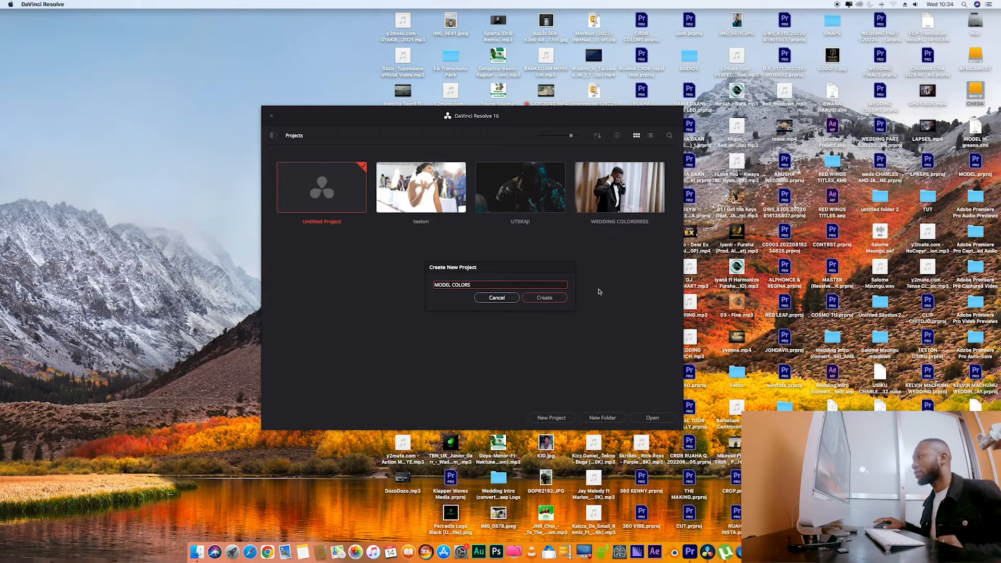
{"action": "left_click", "coordinate": [545, 298]}
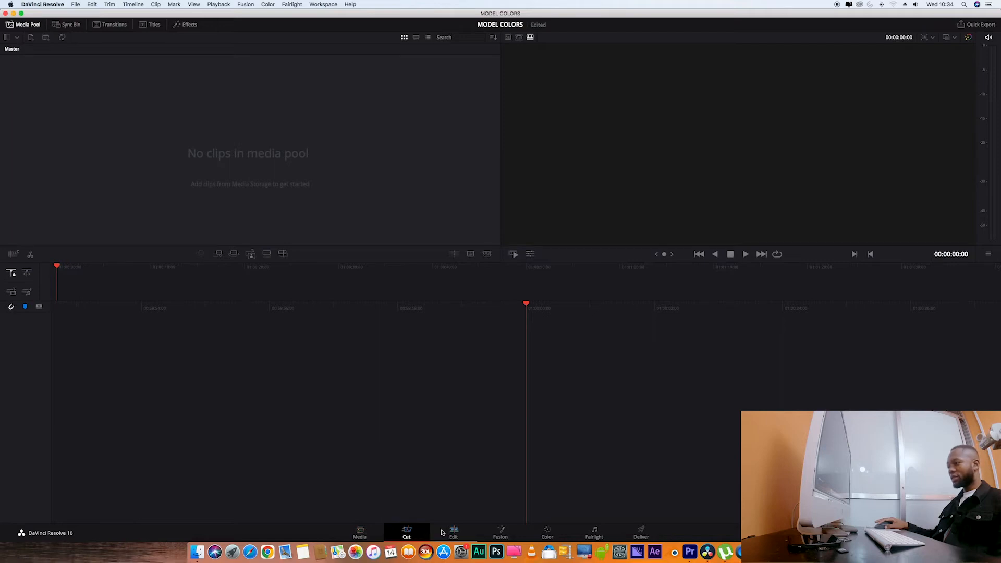
{"action": "left_click", "coordinate": [547, 534]}
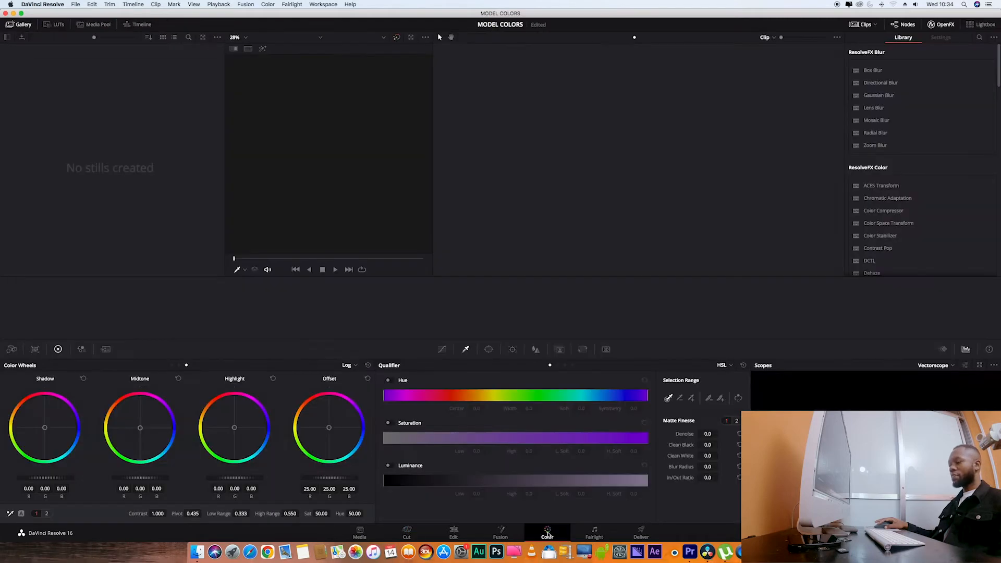
{"action": "left_click", "coordinate": [360, 534]}
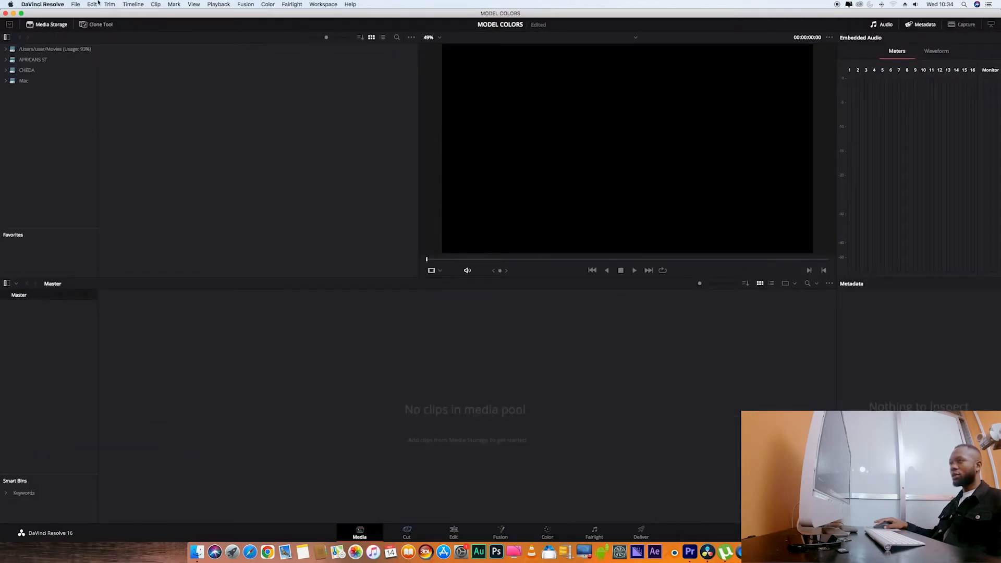
{"action": "left_click", "coordinate": [76, 5]}
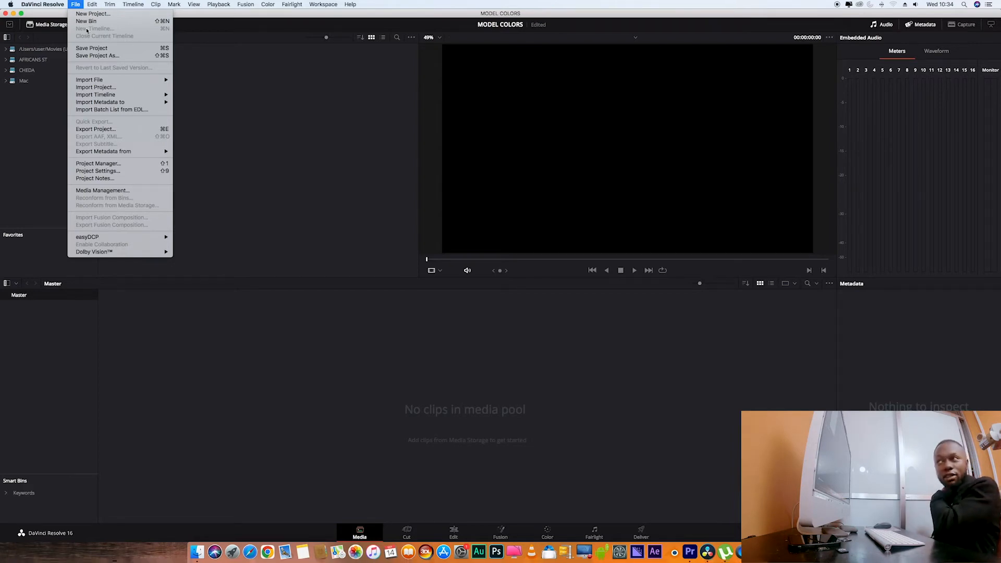
{"action": "left_click", "coordinate": [457, 3]}
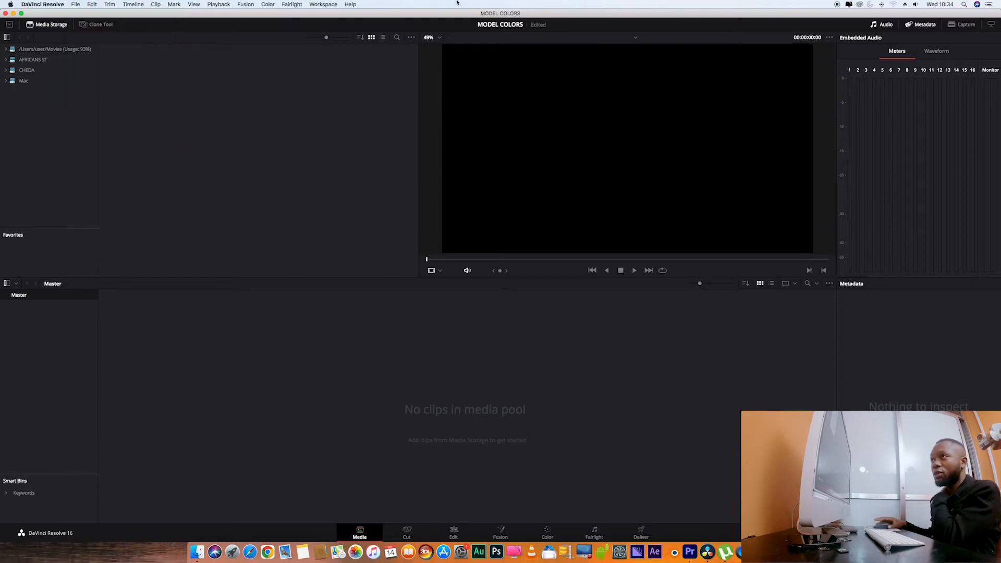
- Import the timeline from "MODEL in greens.xml" on the Desktop, accepting the XML load settings
{"action": "left_click", "coordinate": [133, 4]}
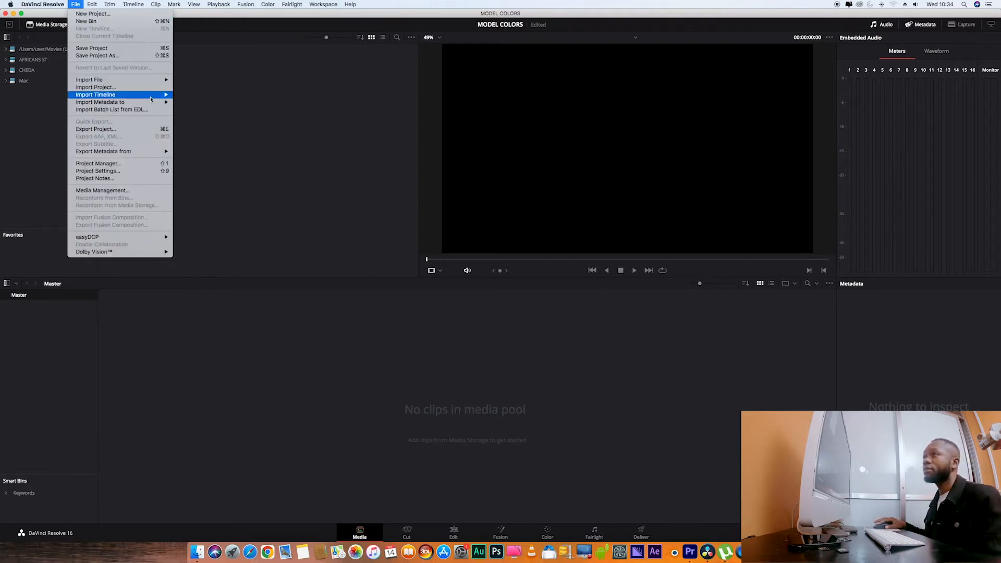
{"action": "mouse_move", "coordinate": [153, 95]}
{"action": "left_click", "coordinate": [193, 95]}
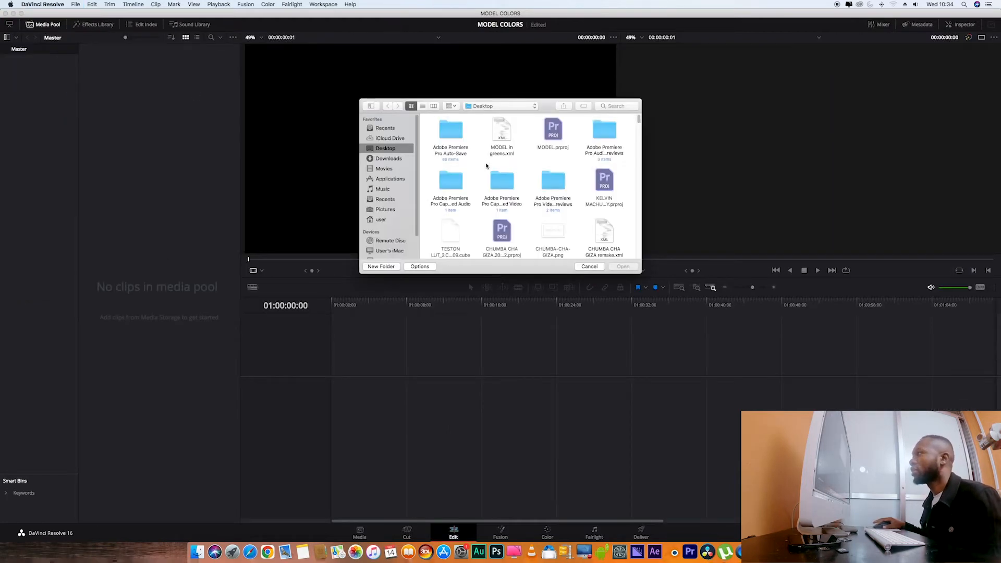
{"action": "left_click", "coordinate": [499, 138]}
{"action": "left_click", "coordinate": [623, 267]}
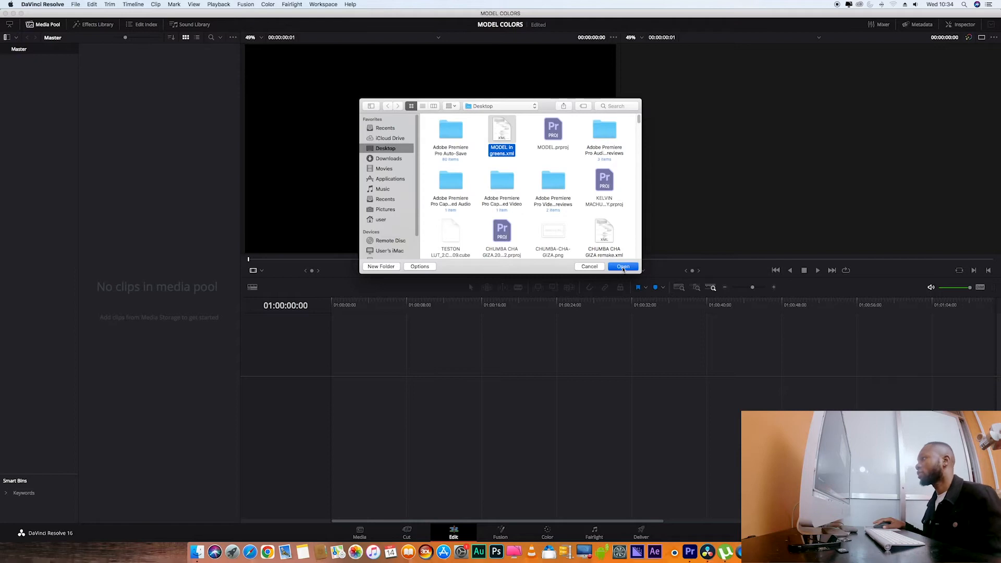
{"action": "left_click", "coordinate": [616, 387]}
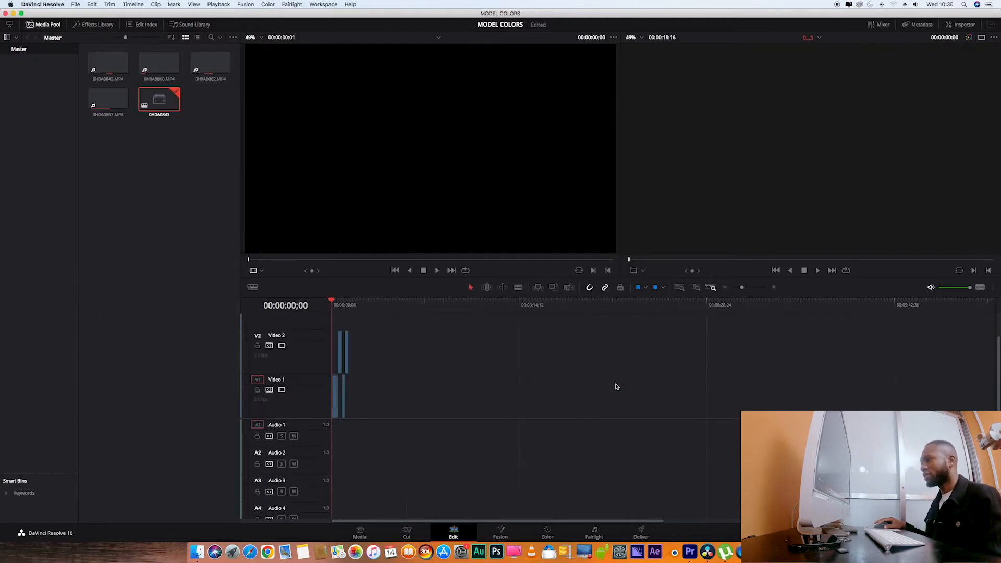
- Show the imported timeline on the Color page and park the playhead in the fourth clip at about 00:00:16;31
{"action": "left_click", "coordinate": [337, 300]}
{"action": "mouse_move", "coordinate": [337, 301]}
{"action": "left_mouse_down"}
{"action": "mouse_move", "coordinate": [321, 301]}
{"action": "mouse_move", "coordinate": [339, 301]}
{"action": "left_mouse_up"}
{"action": "left_click", "coordinate": [548, 532]}
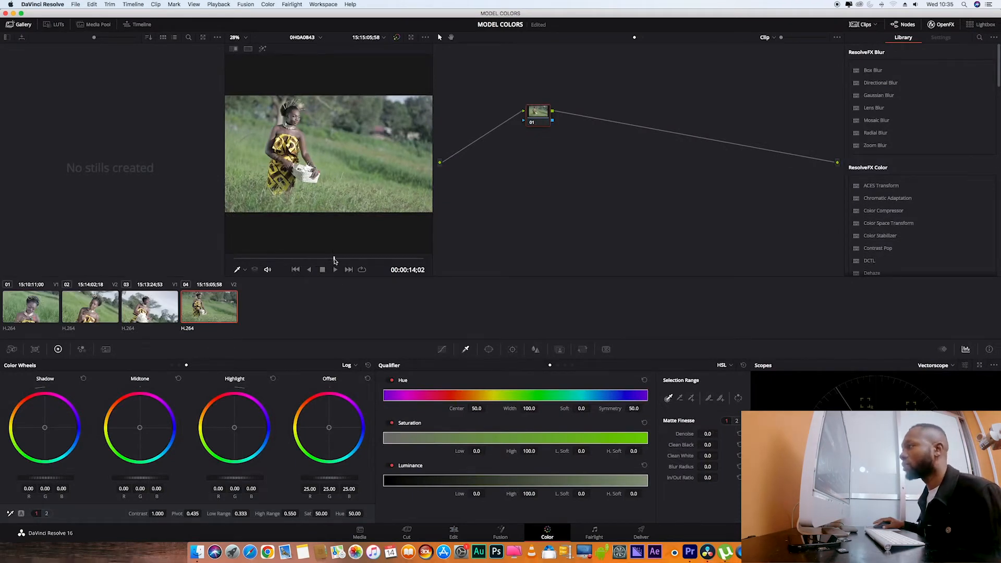
{"action": "left_click_drag", "start_coordinate": [332, 259], "coordinate": [345, 259]}
- Make room in the node graph by hiding the stills gallery, narrowing the viewer and moving node 01 beside the source input
{"action": "left_click", "coordinate": [23, 25]}
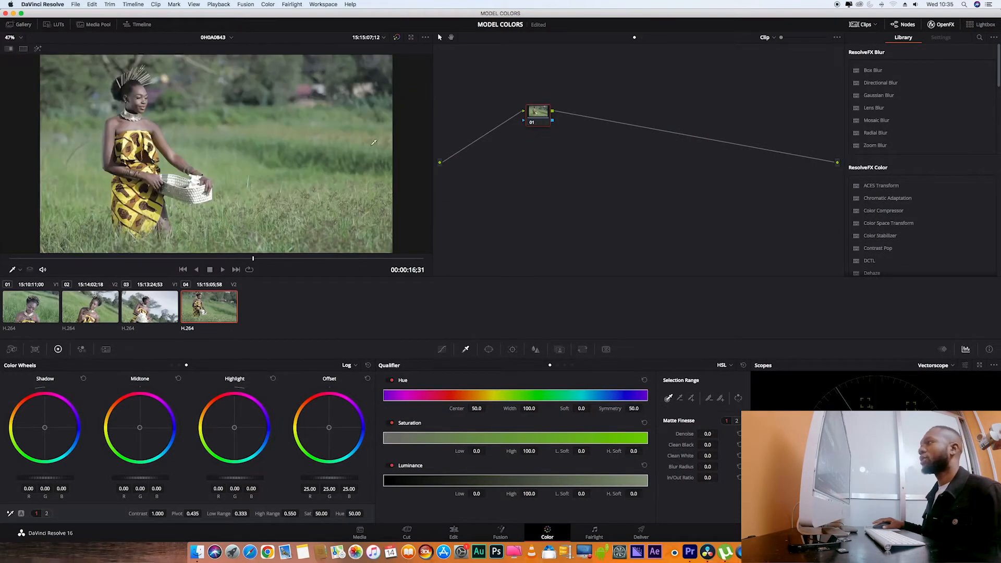
{"action": "left_click_drag", "start_coordinate": [430, 202], "coordinate": [251, 201]}
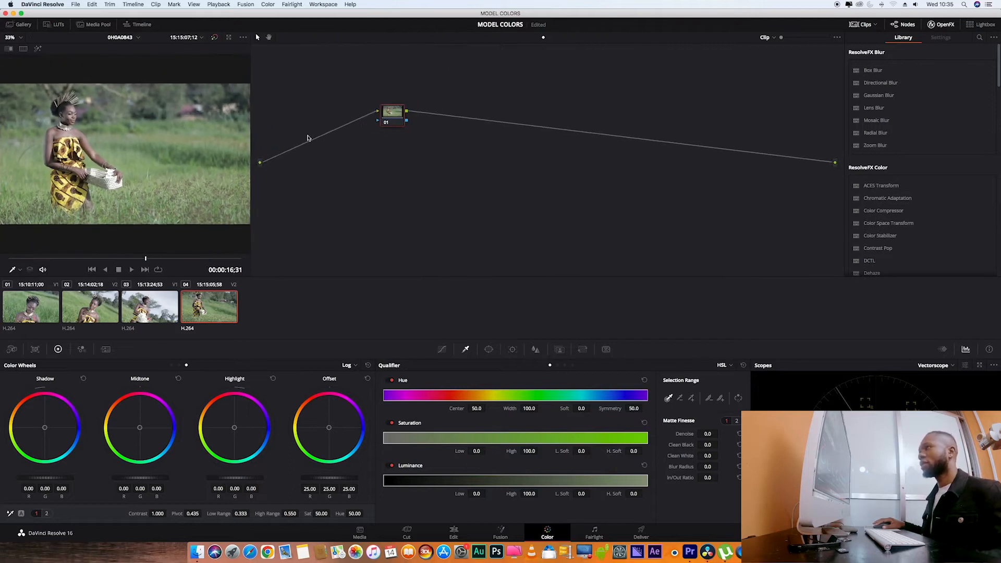
{"action": "left_click_drag", "start_coordinate": [401, 117], "coordinate": [308, 165]}
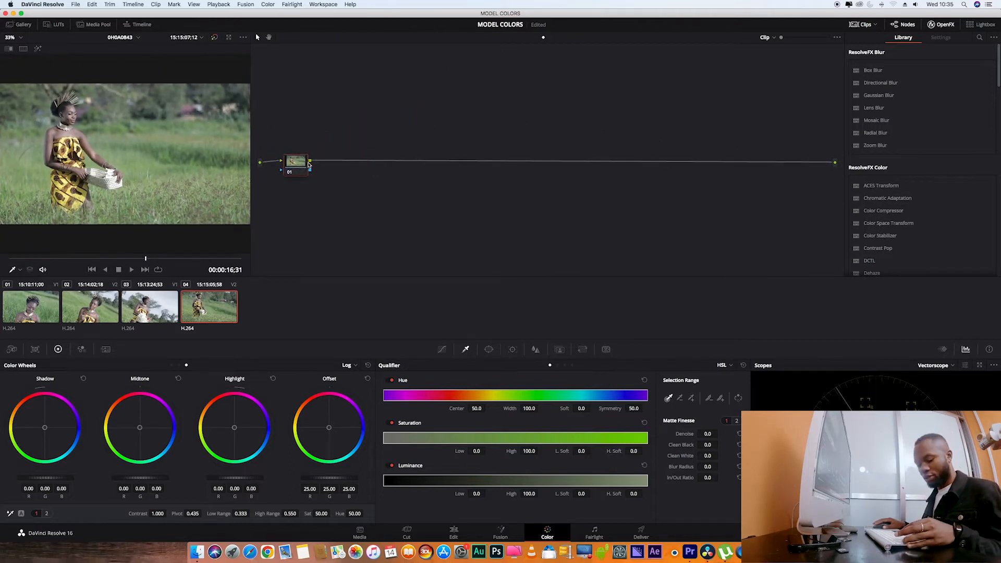
- Add five serial nodes after node 01 so the chain runs from 01 to 06
{"action": "key", "text": "alt+s"}
{"action": "key", "text": "alt+s"}
{"action": "key", "text": "alt+s"}
{"action": "key", "text": "alt+s"}
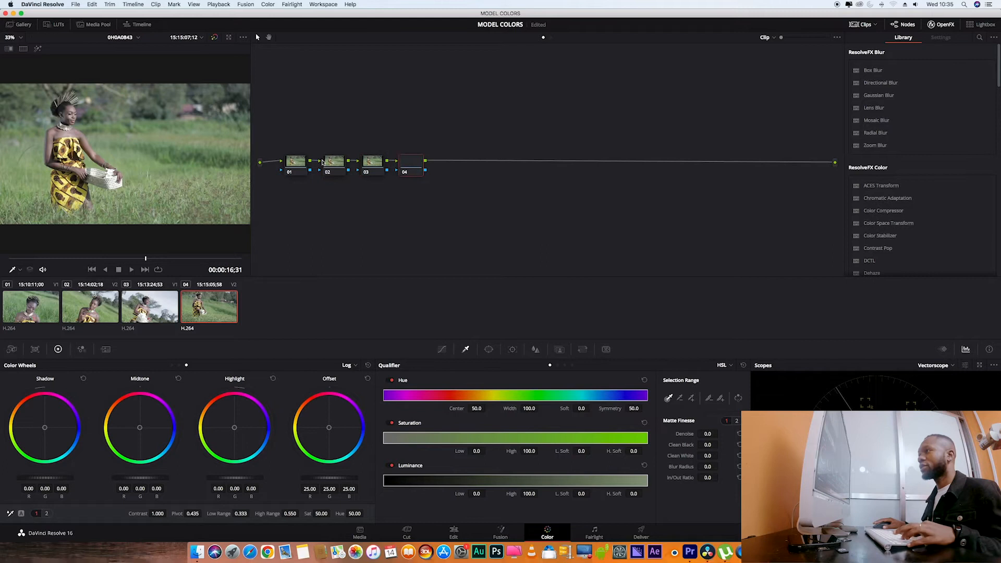
{"action": "key", "text": "alt+s"}
- Arrange the node graph with node 04 below the row, between nodes 03 and 05
{"action": "left_click_drag", "start_coordinate": [408, 163], "coordinate": [405, 220]}
{"action": "left_click", "coordinate": [374, 168]}
{"action": "left_click_drag", "start_coordinate": [455, 164], "coordinate": [453, 161]}
{"action": "left_click", "coordinate": [370, 162]}
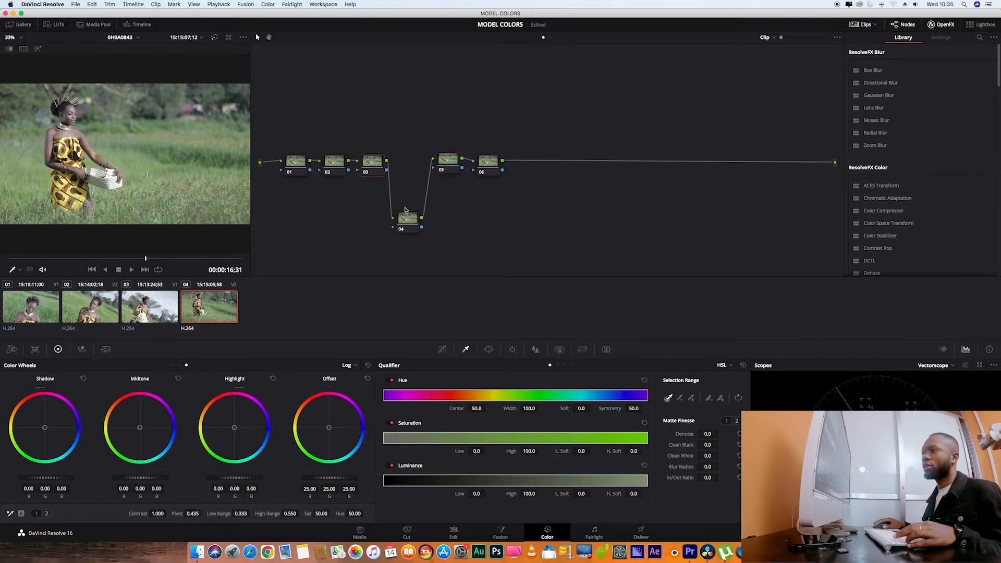
{"action": "left_click", "coordinate": [449, 163]}
{"action": "mouse_move", "coordinate": [408, 222]}
{"action": "left_mouse_down"}
{"action": "mouse_move", "coordinate": [410, 214]}
{"action": "mouse_move", "coordinate": [400, 228]}
{"action": "left_mouse_up"}
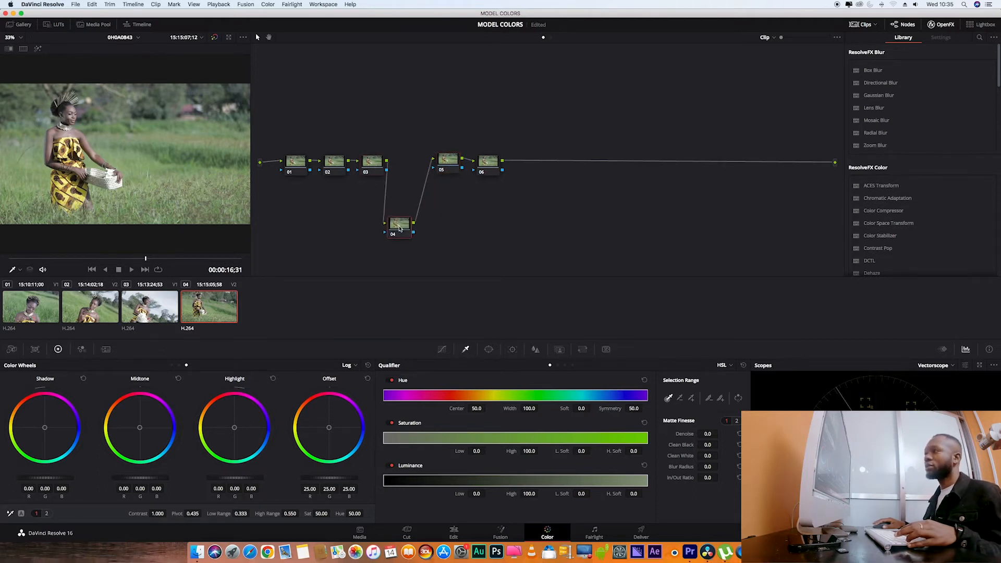
{"action": "left_click", "coordinate": [371, 165]}
{"action": "left_click_drag", "start_coordinate": [443, 161], "coordinate": [440, 163]}
- Apply the Color Space Transform effect to nodes 03 and 05
{"action": "left_click", "coordinate": [887, 223]}
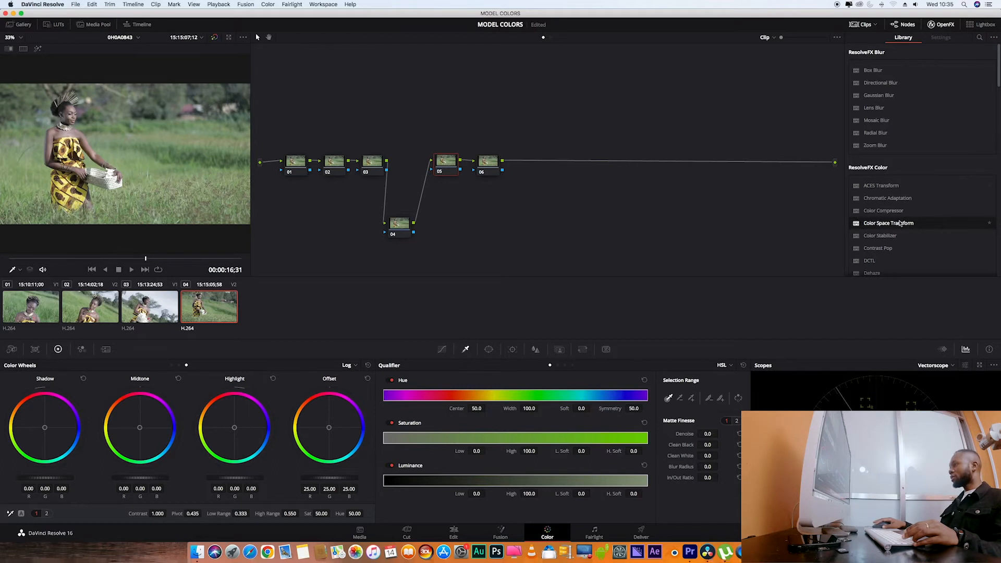
{"action": "left_click_drag", "start_coordinate": [896, 224], "coordinate": [374, 164]}
{"action": "left_click", "coordinate": [438, 170]}
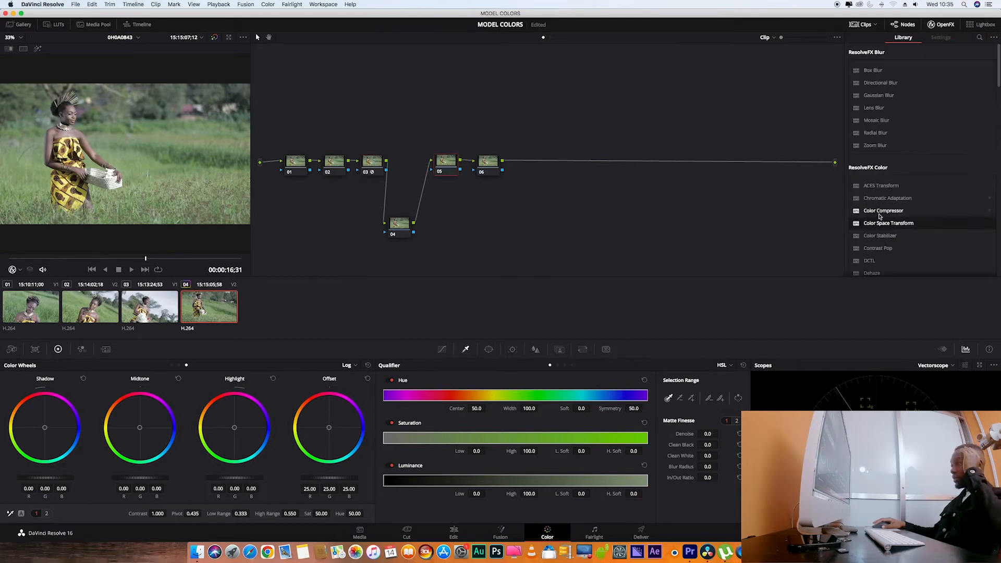
{"action": "left_click_drag", "start_coordinate": [881, 224], "coordinate": [435, 161]}
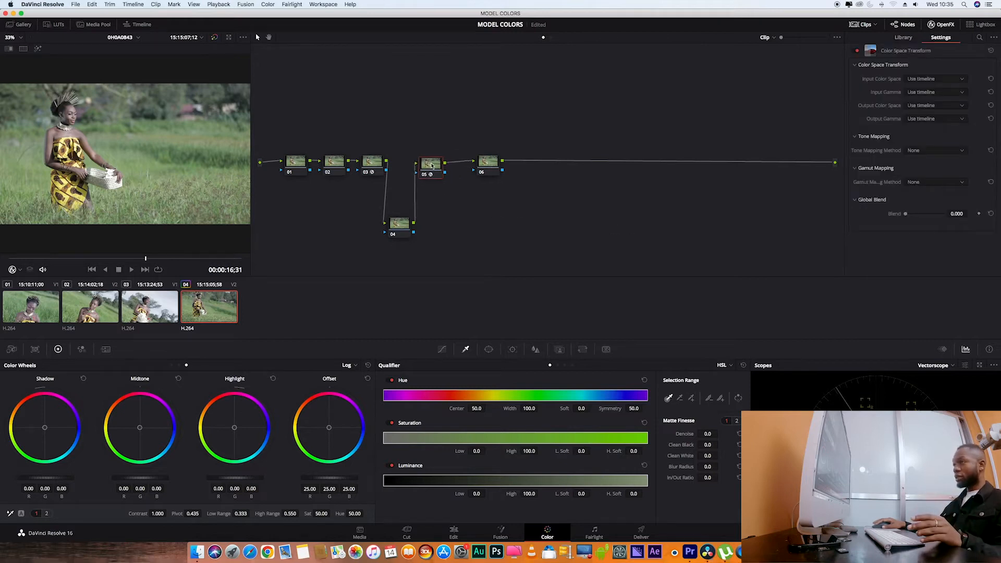
- Try ARIB STD-B67 HLG as the Input Gamma of node 03's Color Space Transform, and set it to sRGB instead
{"action": "left_click", "coordinate": [369, 163]}
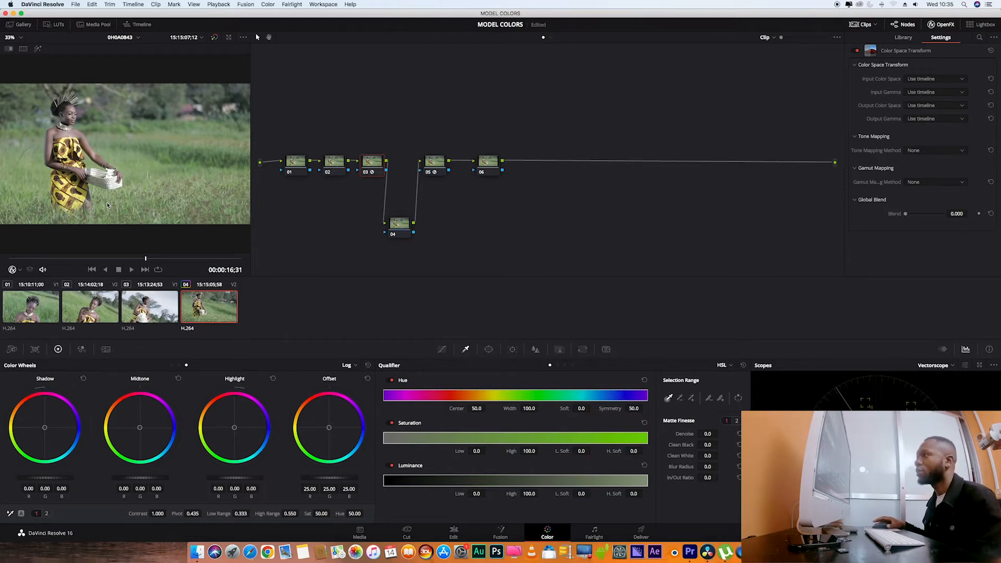
{"action": "left_click", "coordinate": [922, 92]}
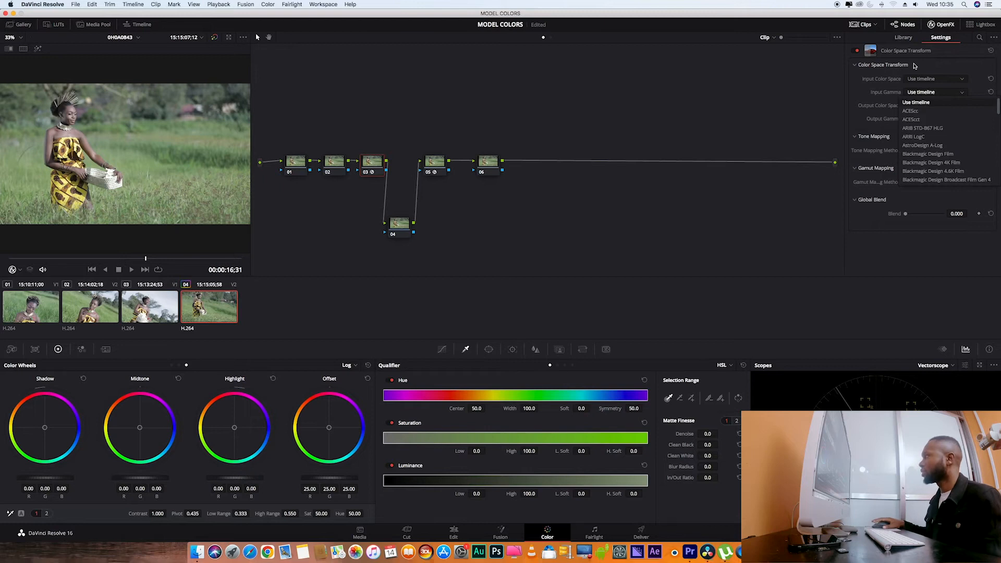
{"action": "left_click", "coordinate": [931, 129]}
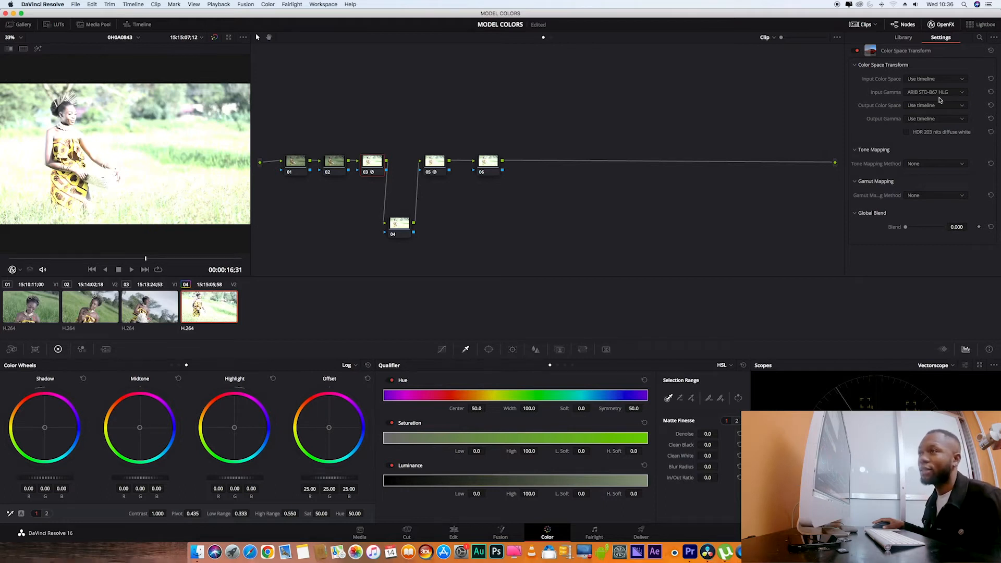
{"action": "left_click", "coordinate": [948, 98]}
{"action": "left_click_drag", "start_coordinate": [998, 108], "coordinate": [996, 166]}
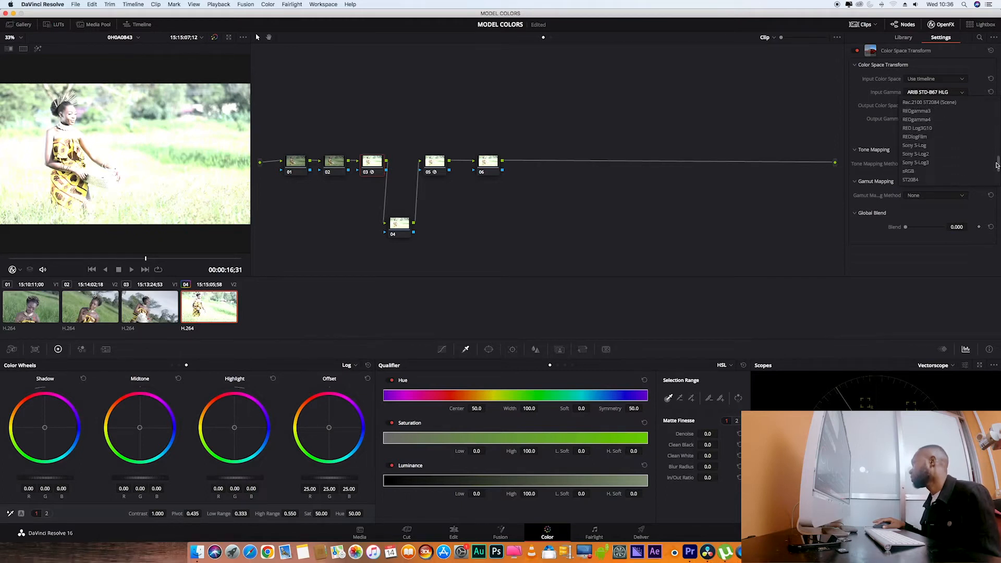
{"action": "left_click", "coordinate": [930, 171]}
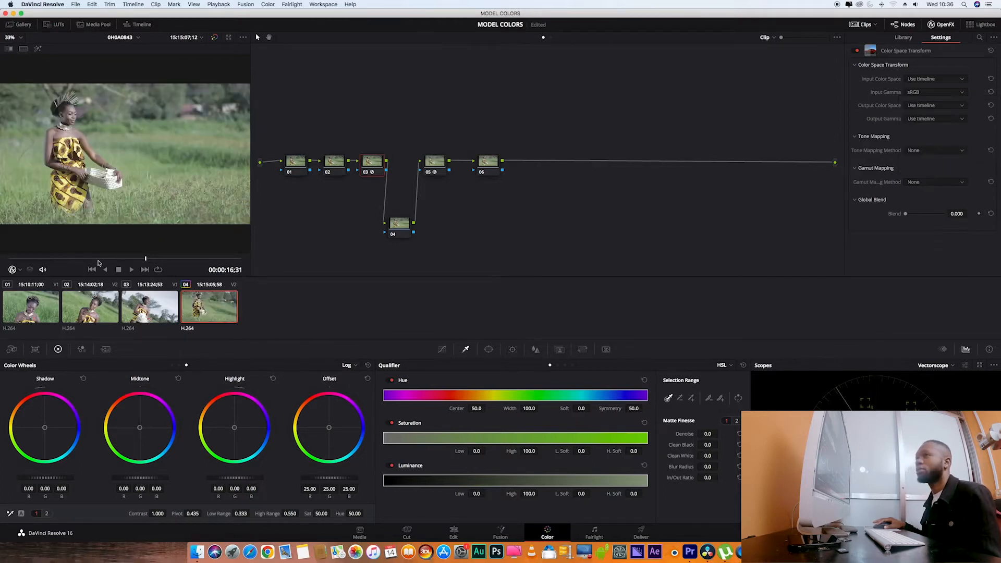
- Set the Output Gamma of node 03's Color Space Transform to ARRI LogC
{"action": "mouse_move", "coordinate": [374, 165]}
{"action": "left_mouse_down"}
{"action": "mouse_move", "coordinate": [374, 153]}
{"action": "mouse_move", "coordinate": [374, 163]}
{"action": "left_mouse_up"}
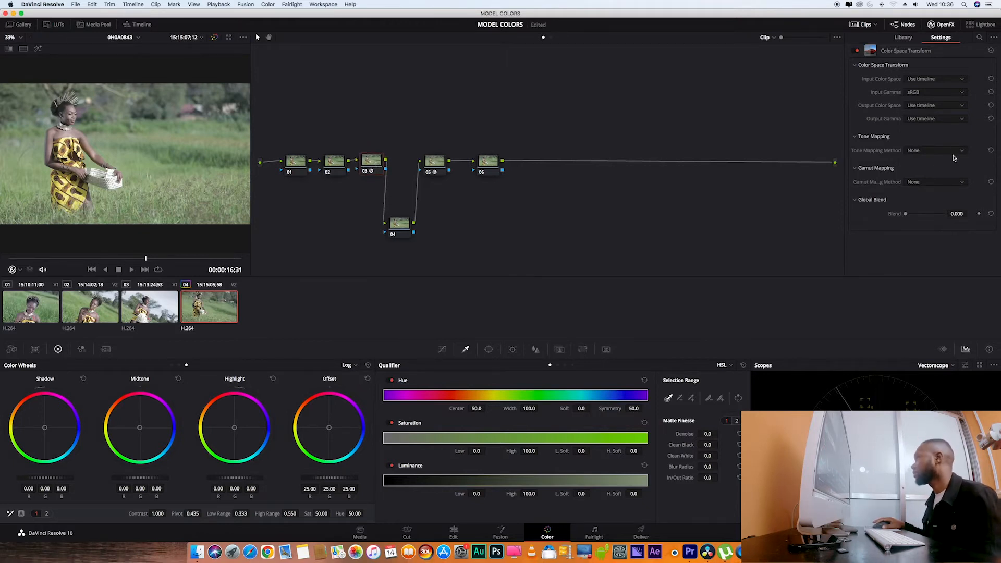
{"action": "left_click", "coordinate": [922, 121]}
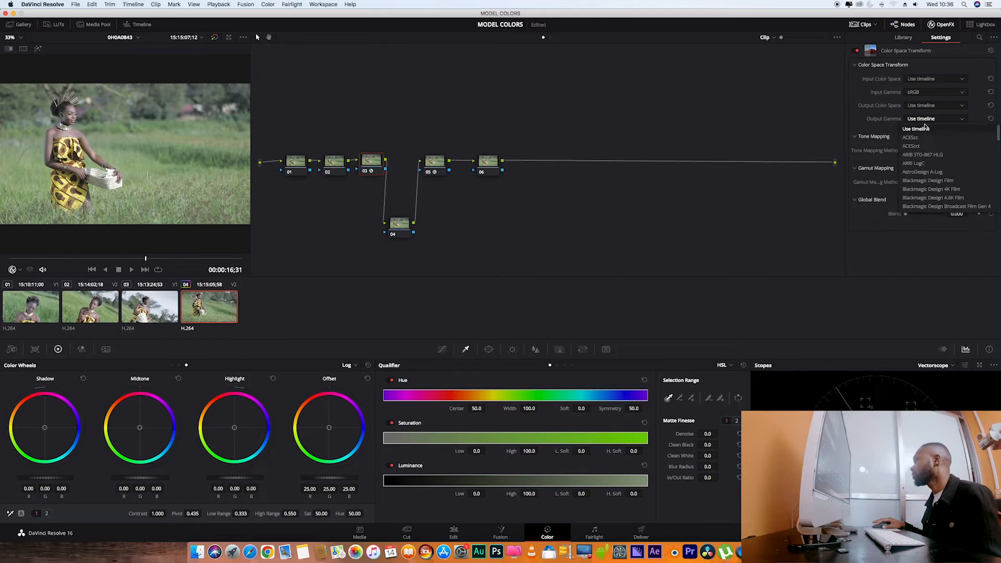
{"action": "left_click", "coordinate": [913, 163]}
{"action": "left_click_drag", "start_coordinate": [373, 162], "coordinate": [374, 162]}
- In node 05's Color Space Transform, set the Input Gamma to ARRI LogC and the Output Color Space to Rec.709
{"action": "left_click_drag", "start_coordinate": [439, 167], "coordinate": [440, 163]}
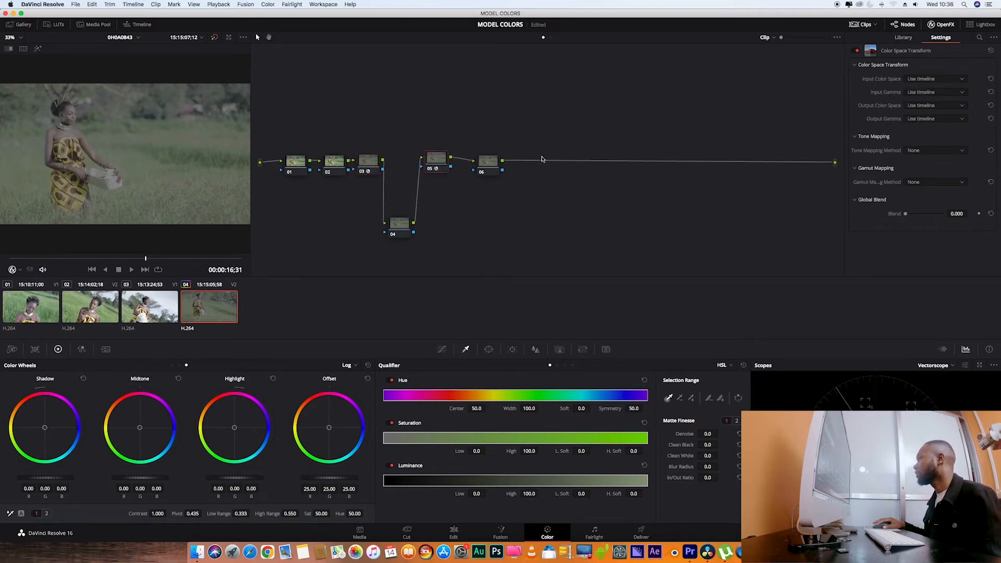
{"action": "left_click", "coordinate": [930, 93]}
{"action": "left_click", "coordinate": [932, 136]}
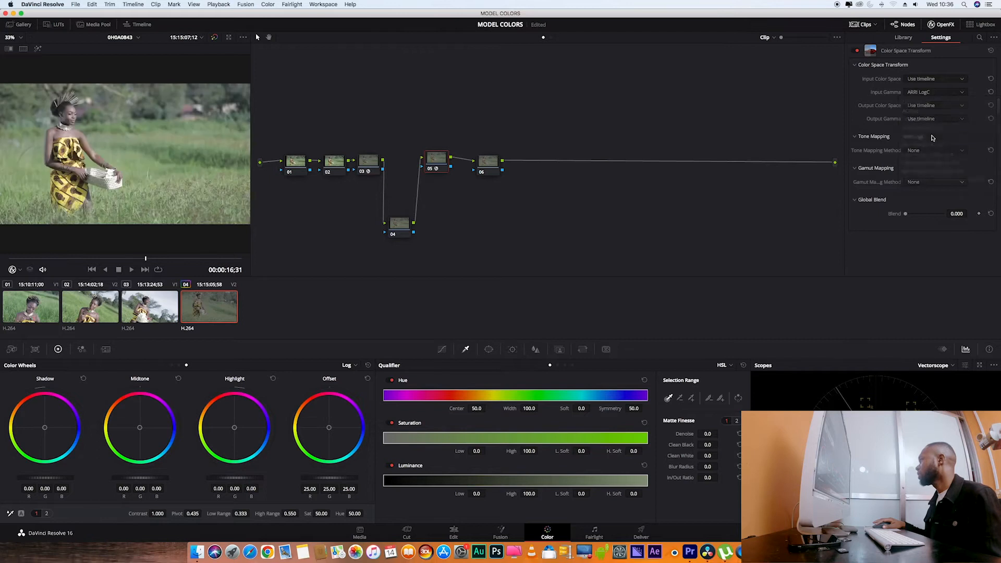
{"action": "left_click", "coordinate": [961, 119]}
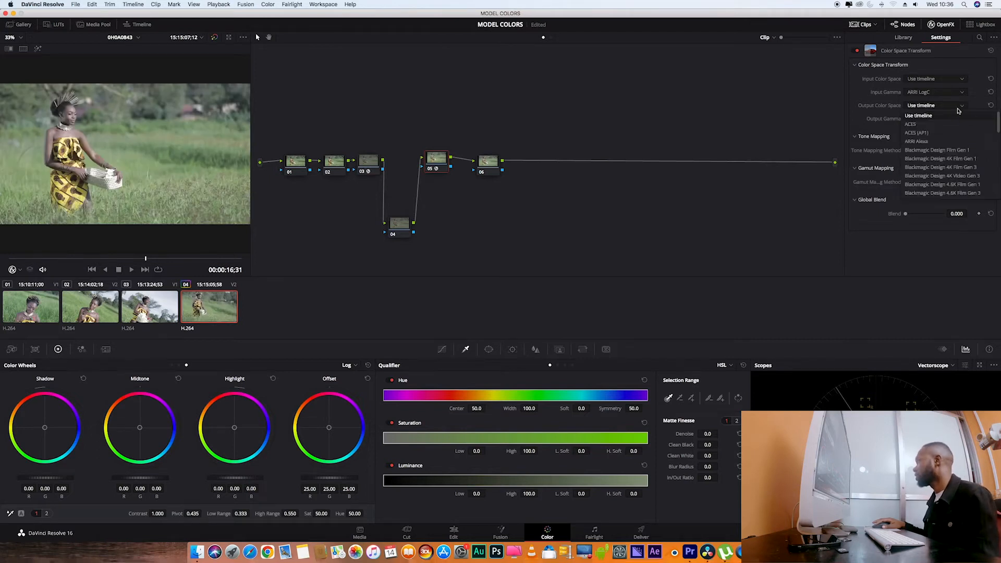
{"action": "left_click", "coordinate": [963, 118]}
{"action": "left_click", "coordinate": [962, 106]}
{"action": "left_click_drag", "start_coordinate": [997, 128], "coordinate": [998, 164]}
{"action": "left_click", "coordinate": [922, 184]}
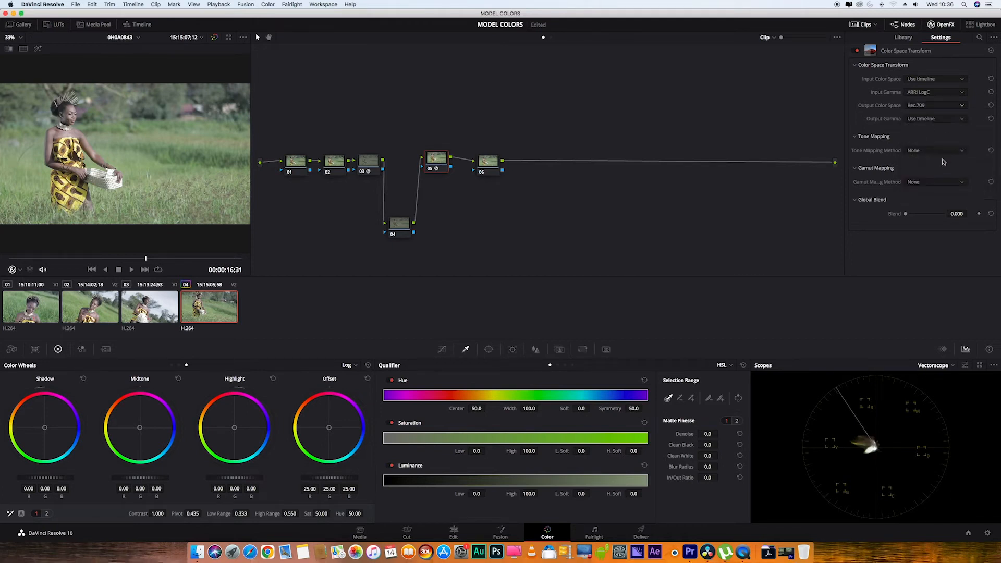
- Set both the Output Gamma and the Input Color Space of node 05's Color Space Transform to Rec.709
{"action": "left_click", "coordinate": [955, 119]}
{"action": "left_click_drag", "start_coordinate": [998, 131], "coordinate": [997, 161]}
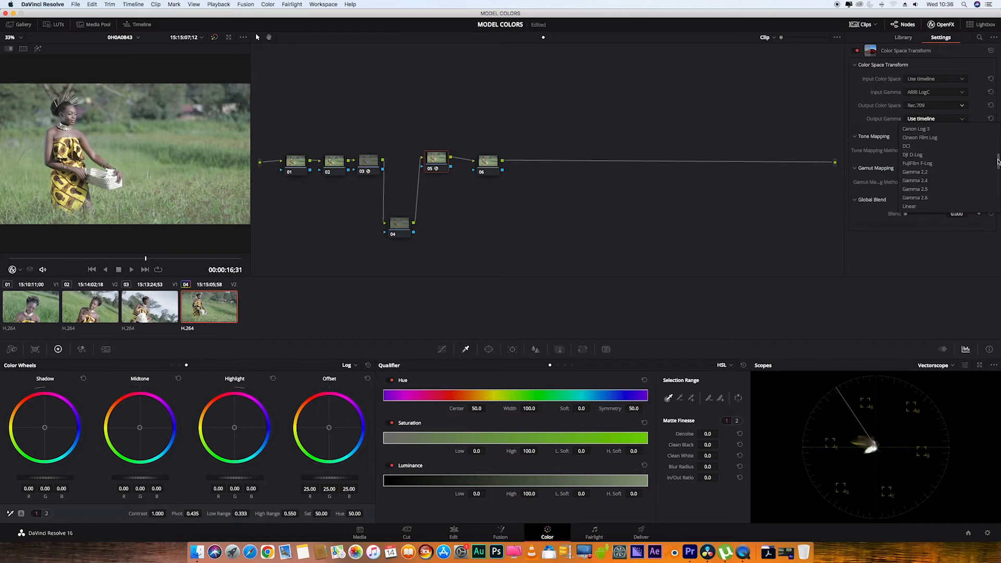
{"action": "left_click", "coordinate": [949, 190]}
{"action": "left_click", "coordinate": [934, 78]}
{"action": "left_click_drag", "start_coordinate": [998, 100], "coordinate": [997, 130]}
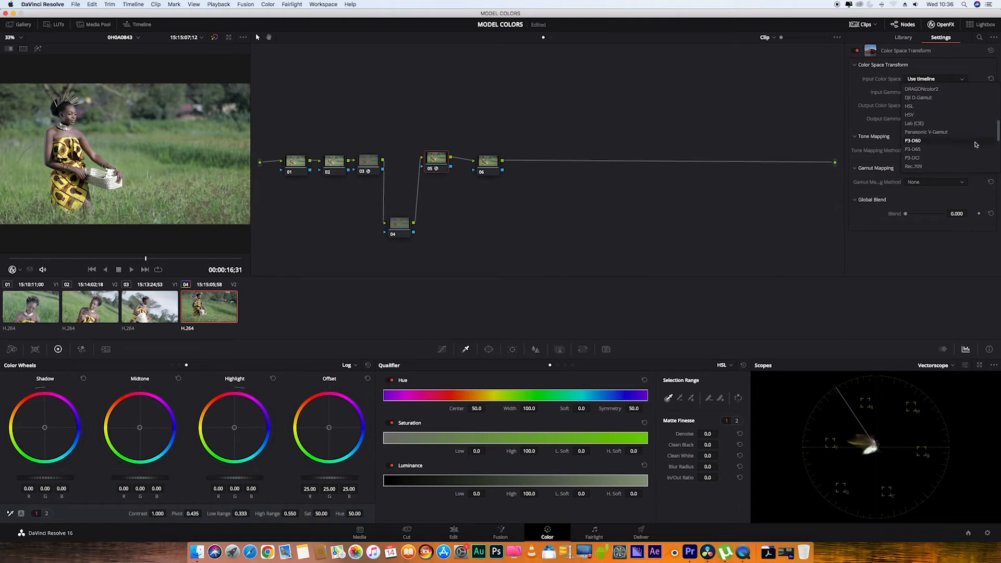
{"action": "left_click", "coordinate": [920, 166]}
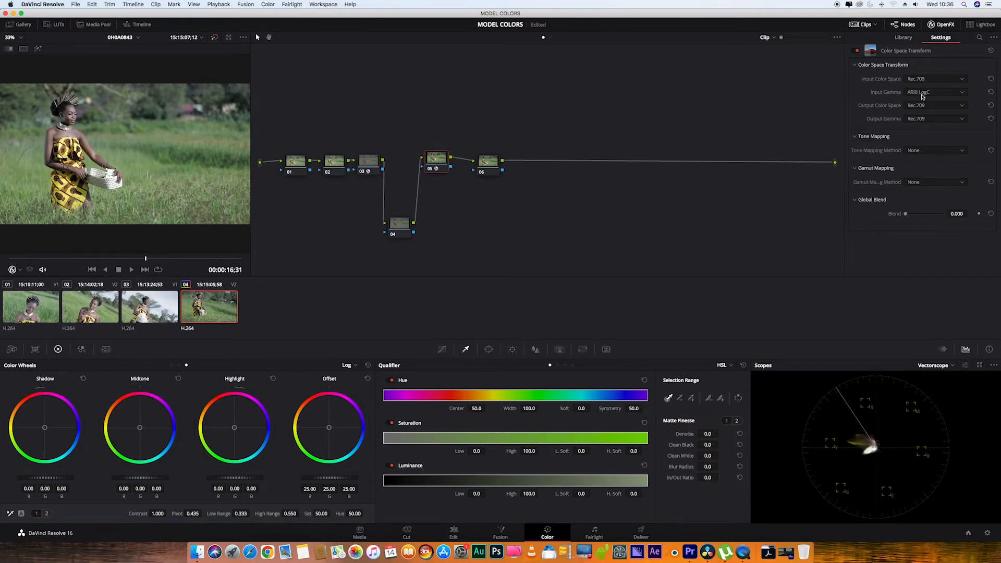
- Try Simple tone mapping in node 05's Color Space Transform and settle on Luminance Mapping as the method
{"action": "left_click", "coordinate": [366, 164]}
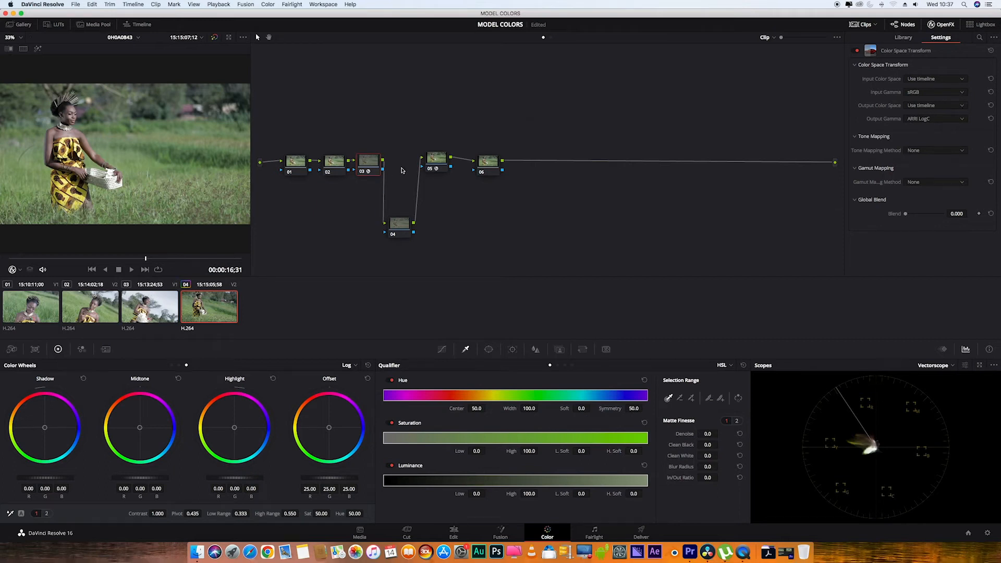
{"action": "left_click", "coordinate": [439, 161]}
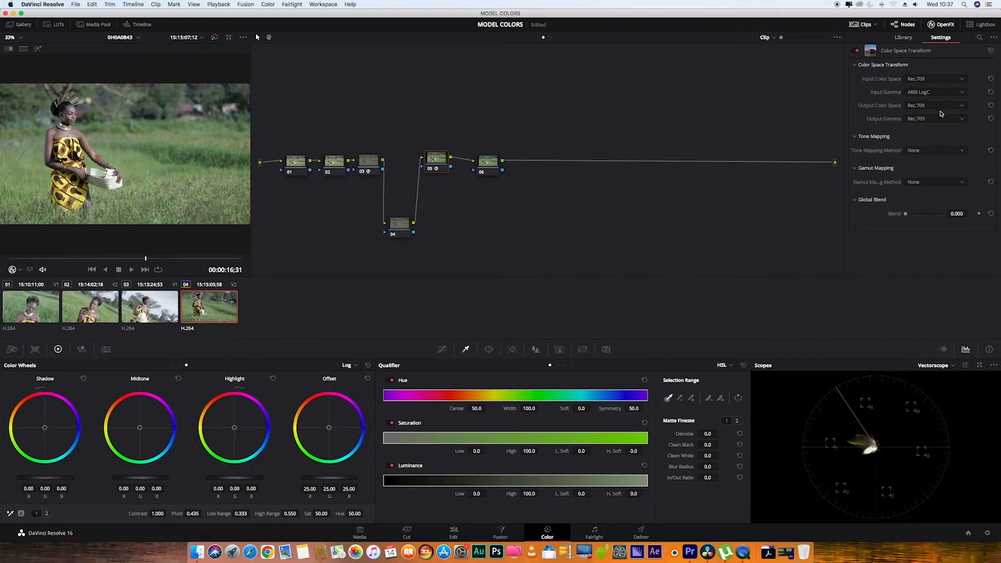
{"action": "left_click", "coordinate": [931, 151]}
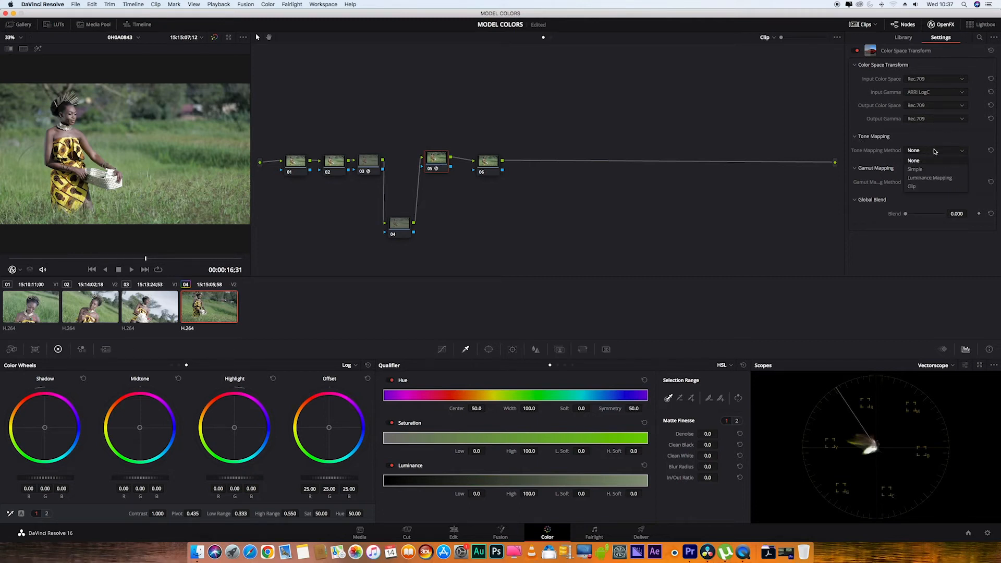
{"action": "left_click", "coordinate": [933, 177]}
{"action": "left_click", "coordinate": [931, 151]}
{"action": "left_click", "coordinate": [927, 169]}
{"action": "left_click", "coordinate": [929, 151]}
{"action": "left_click", "coordinate": [932, 179]}
- Set the Gamut Mapping Method of node 05's Color Space Transform to Saturation Mapping
{"action": "scroll", "coordinate": [999, 187], "scroll_direction": "down", "scroll_amount": 1}
{"action": "scroll", "coordinate": [999, 195], "scroll_direction": "down", "scroll_amount": 1}
{"action": "left_click", "coordinate": [949, 227]}
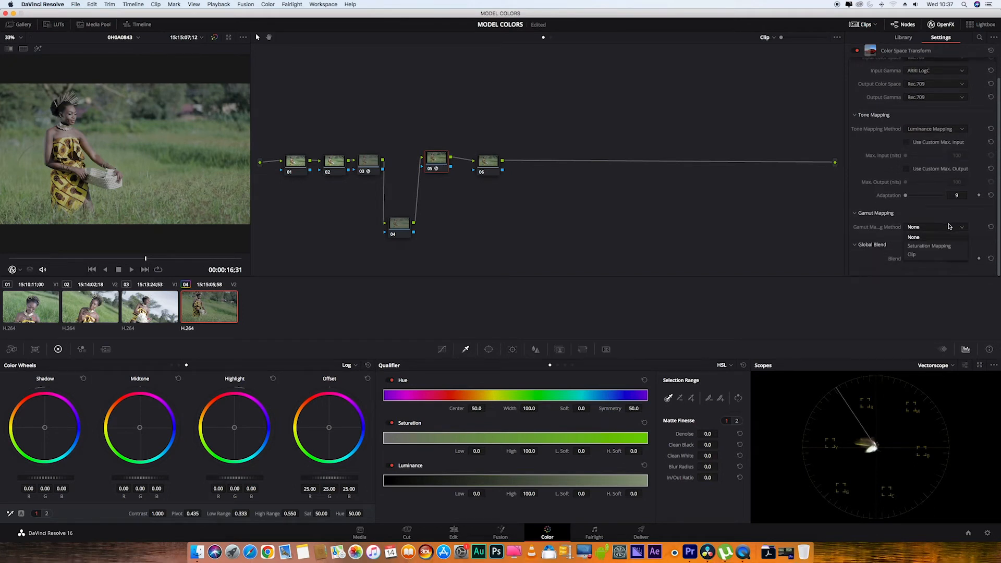
{"action": "left_click", "coordinate": [929, 245]}
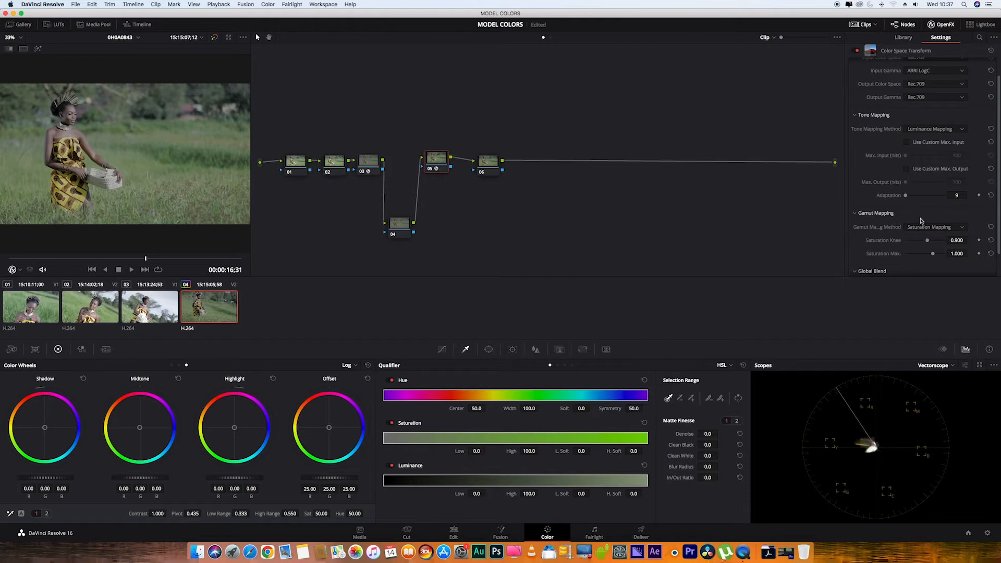
- Hide the OpenFX settings and tidy nodes 03, 04 and 05, keeping node 04 below and between the other two
{"action": "left_click", "coordinate": [942, 24]}
{"action": "left_click_drag", "start_coordinate": [399, 161], "coordinate": [399, 159]}
{"action": "left_click_drag", "start_coordinate": [433, 225], "coordinate": [427, 218]}
{"action": "left_click_drag", "start_coordinate": [399, 159], "coordinate": [402, 160]}
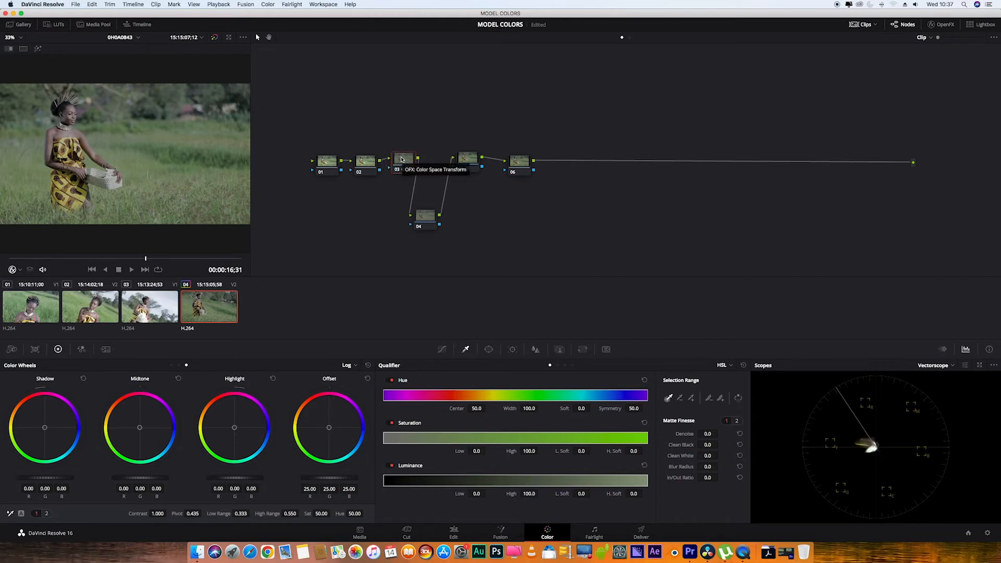
{"action": "left_click_drag", "start_coordinate": [401, 159], "coordinate": [397, 160]}
{"action": "left_click_drag", "start_coordinate": [469, 161], "coordinate": [466, 163]}
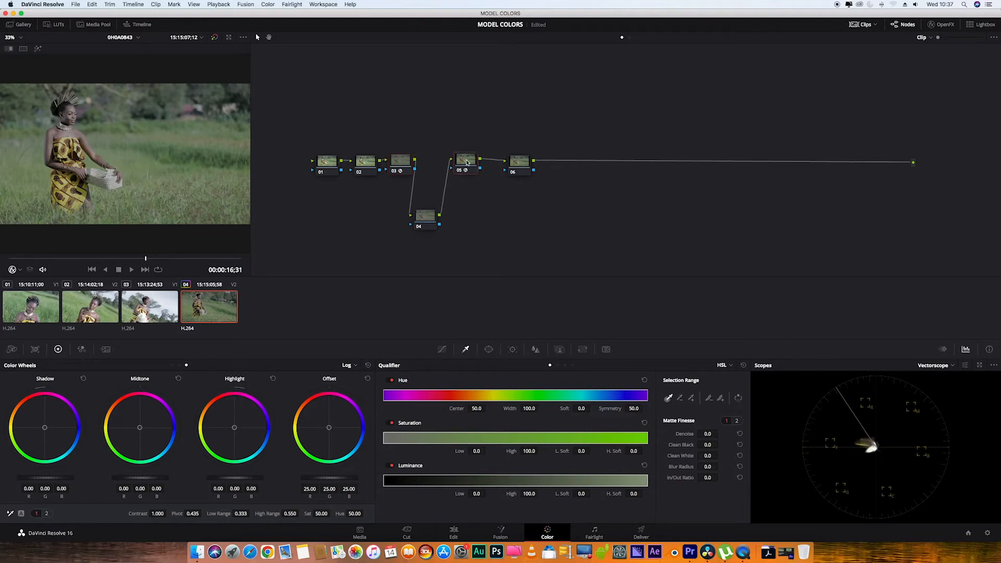
{"action": "left_click_drag", "start_coordinate": [425, 219], "coordinate": [431, 206]}
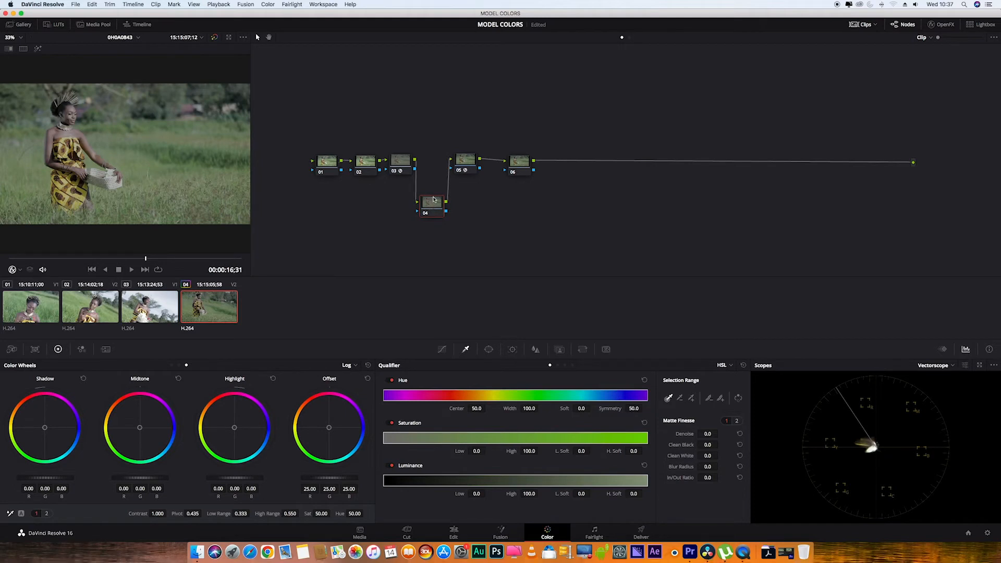
- Switch the scopes to Waveform and reposition nodes 04, 05 and 06 in the node graph
{"action": "left_click", "coordinate": [952, 366]}
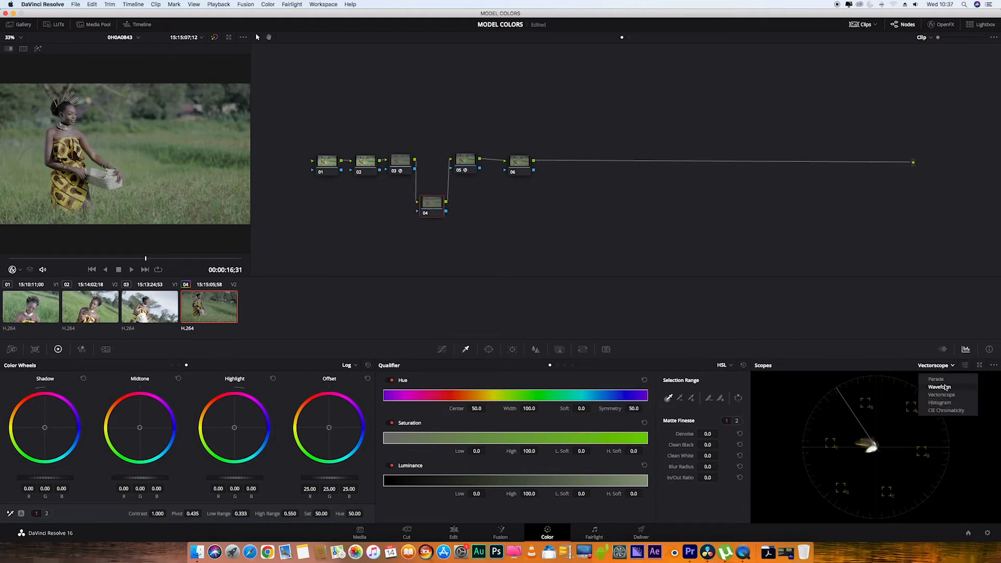
{"action": "left_click", "coordinate": [943, 387]}
{"action": "left_click_drag", "start_coordinate": [517, 172], "coordinate": [529, 172]}
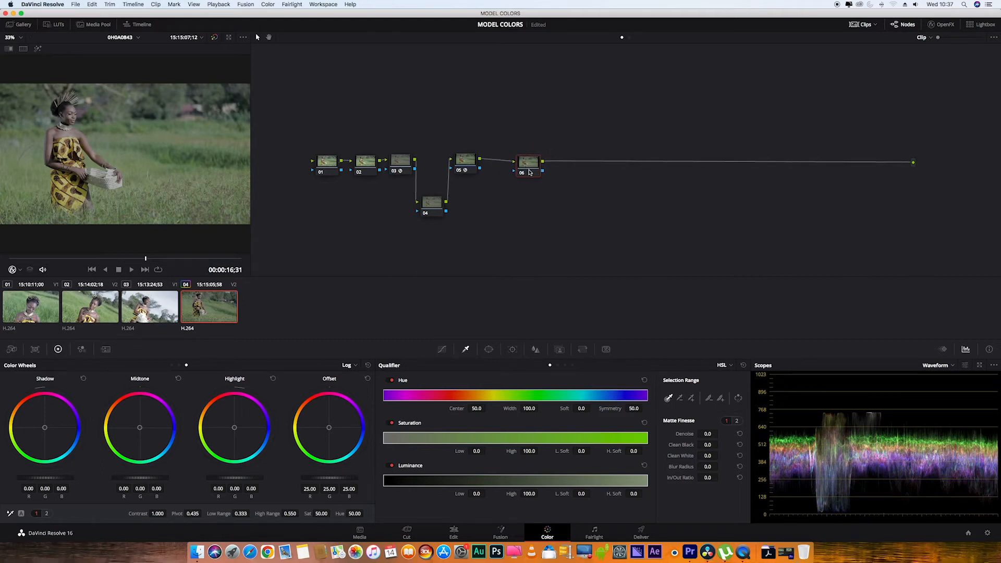
{"action": "mouse_move", "coordinate": [437, 201]}
{"action": "left_mouse_down"}
{"action": "mouse_move", "coordinate": [429, 221]}
{"action": "mouse_move", "coordinate": [441, 211]}
{"action": "left_mouse_up"}
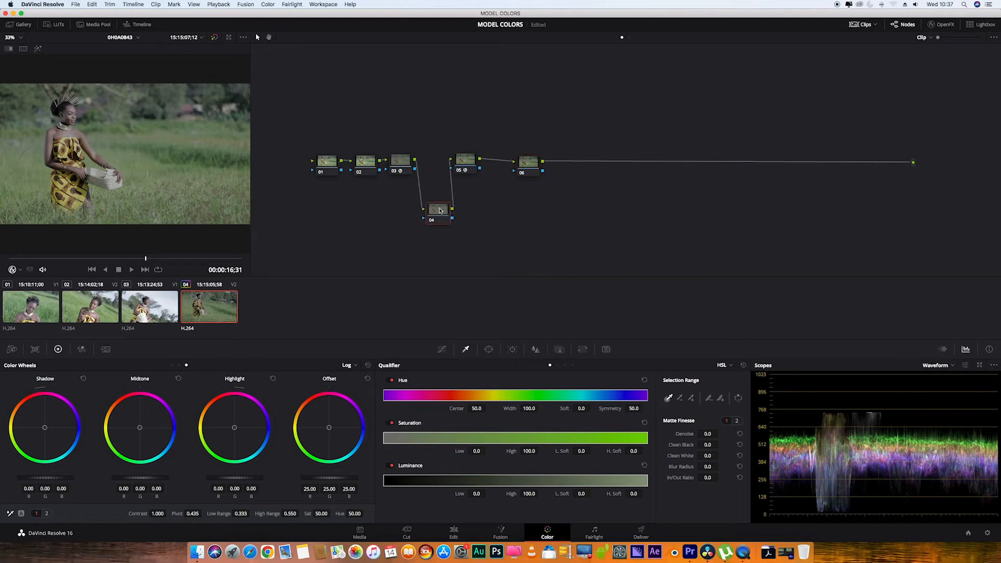
{"action": "left_click", "coordinate": [397, 162]}
{"action": "left_click_drag", "start_coordinate": [463, 162], "coordinate": [467, 160]}
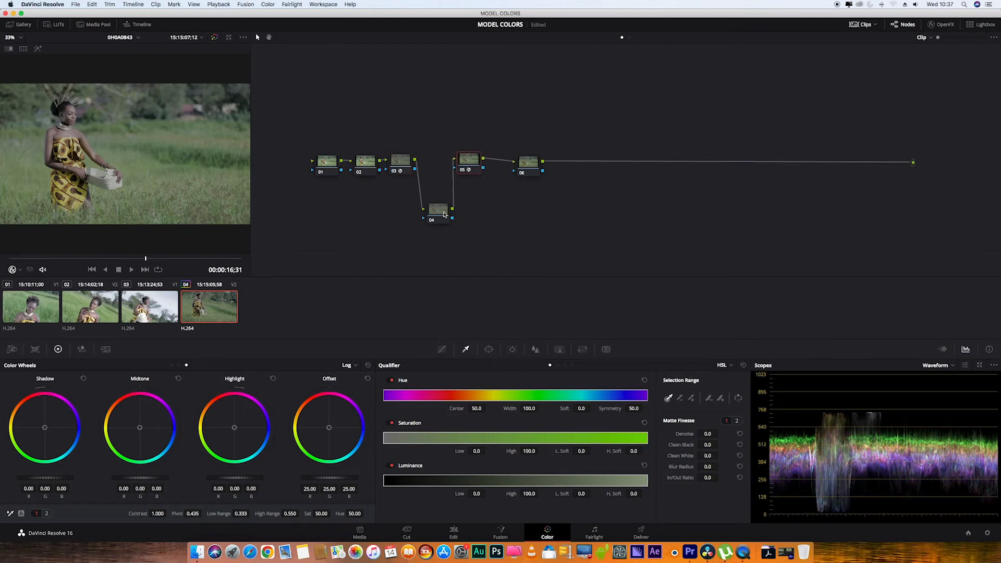
{"action": "left_click_drag", "start_coordinate": [444, 213], "coordinate": [438, 198]}
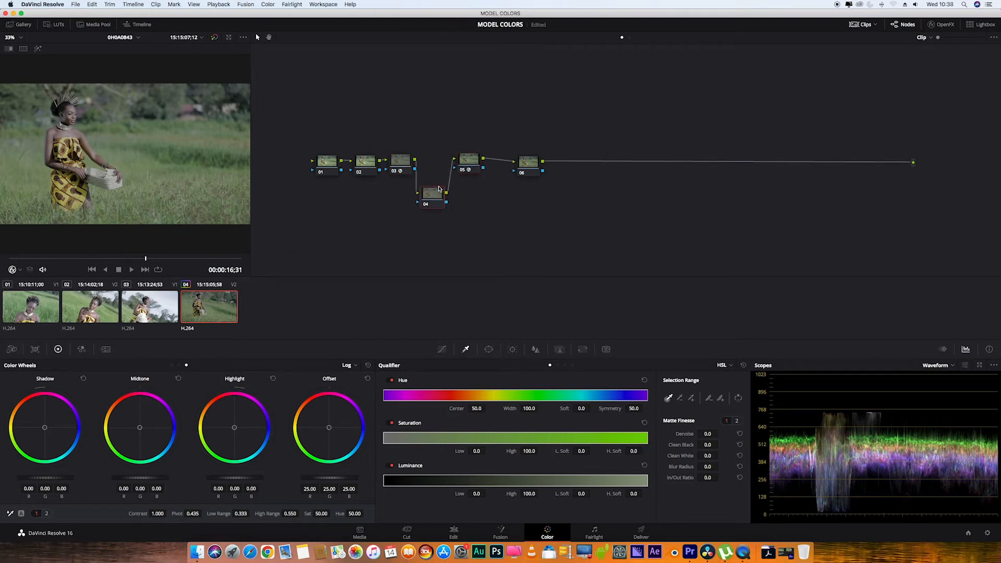
{"action": "left_click", "coordinate": [406, 163]}
- Lower node 04's Offset to 21.85 and its Highlights to -8.50
{"action": "left_click_drag", "start_coordinate": [432, 193], "coordinate": [433, 205]}
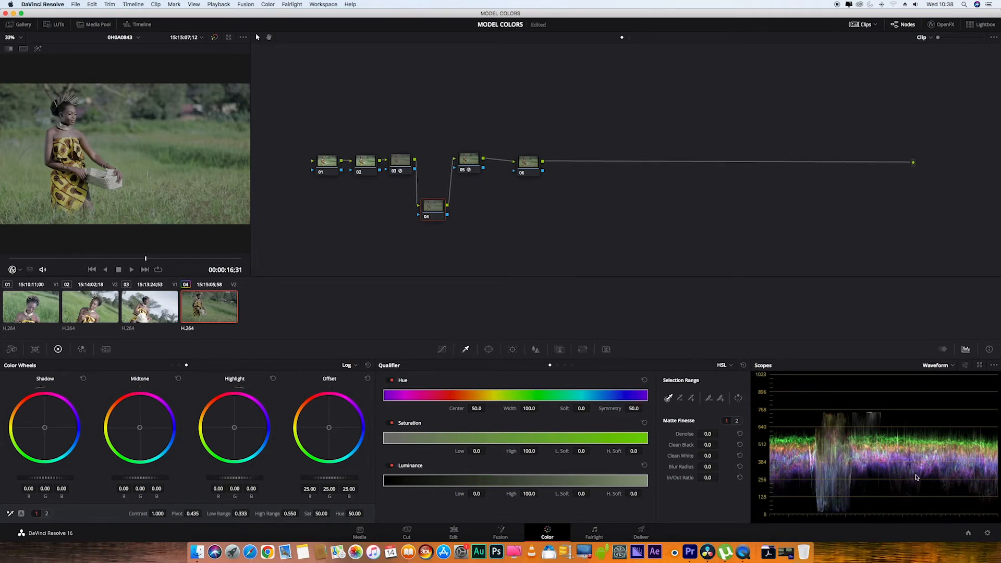
{"action": "left_click_drag", "start_coordinate": [343, 478], "coordinate": [310, 478]}
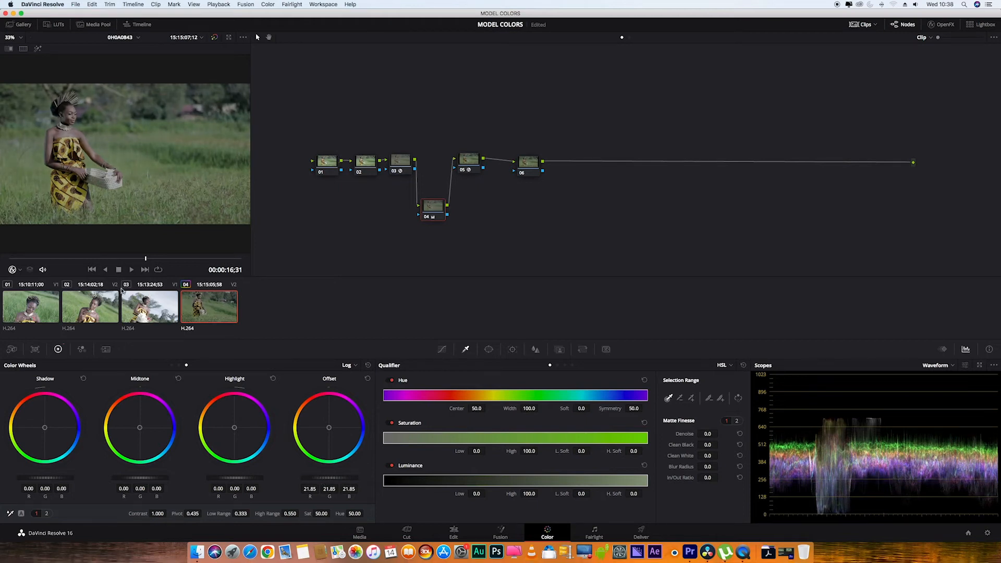
{"action": "left_click_drag", "start_coordinate": [62, 259], "coordinate": [203, 271]}
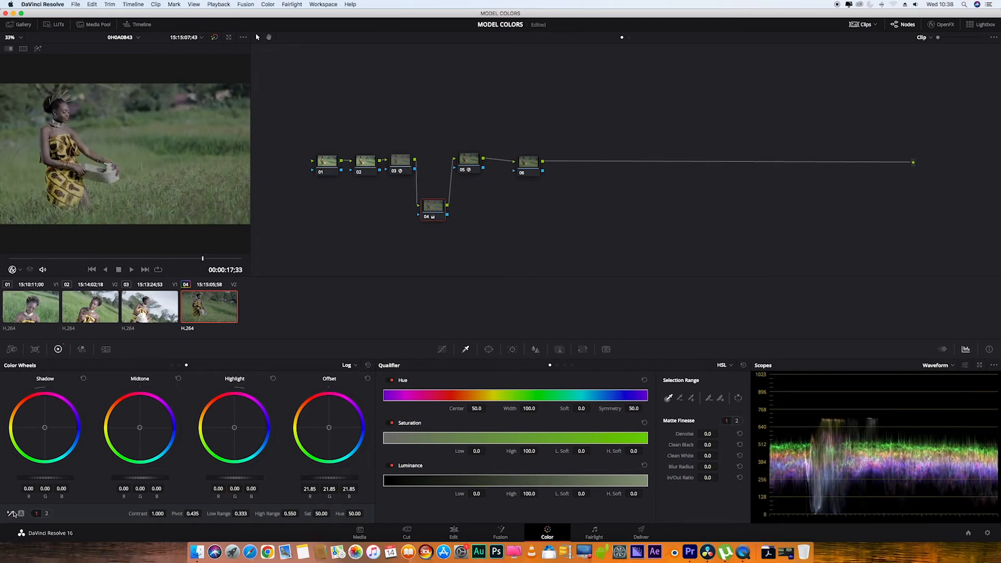
{"action": "left_click", "coordinate": [46, 514]}
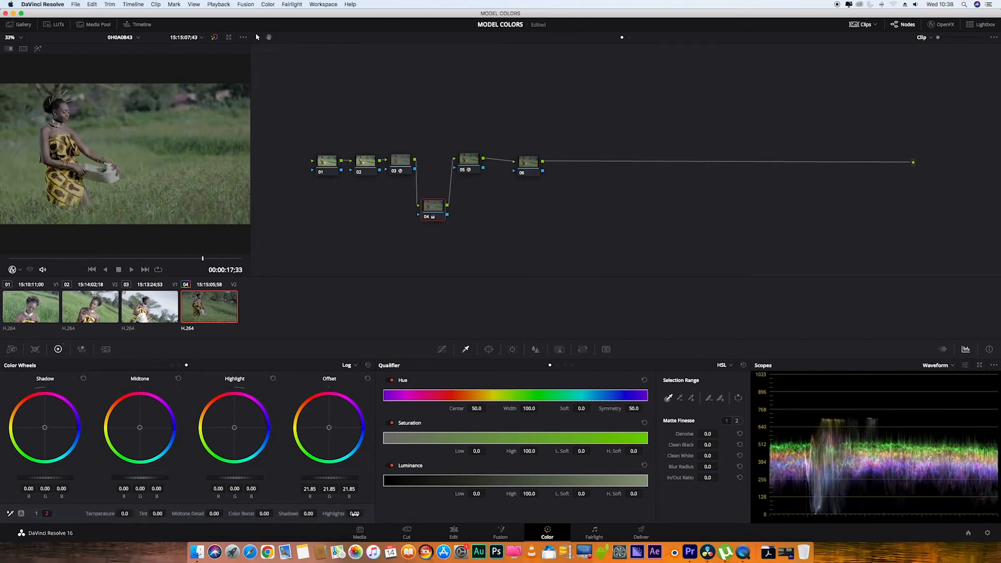
{"action": "left_click_drag", "start_coordinate": [359, 513], "coordinate": [352, 513]}
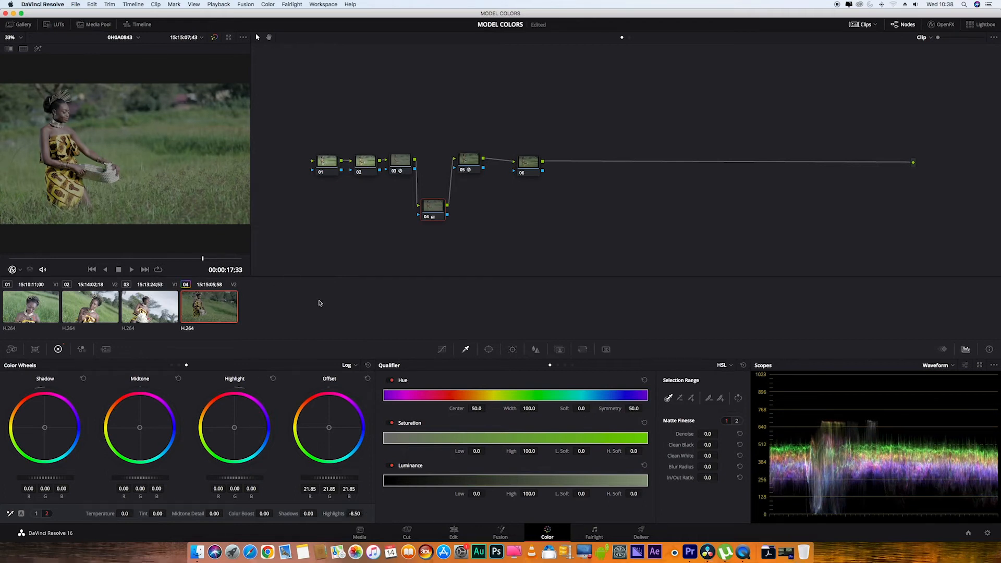
{"action": "left_click_drag", "start_coordinate": [431, 206], "coordinate": [433, 201]}
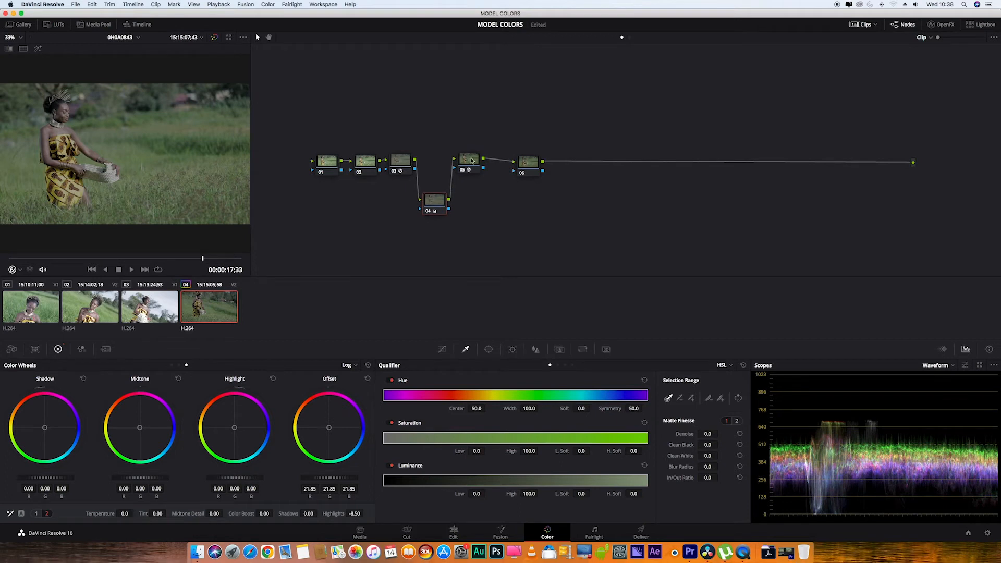
- Compare the shot with the grades bypassed and enabled, and readjust node 04's Highlights
{"action": "left_click", "coordinate": [213, 38]}
{"action": "left_click", "coordinate": [213, 37]}
{"action": "left_click_drag", "start_coordinate": [355, 513], "coordinate": [368, 513]}
- Try a gentle contrast S-curve with three points on node 02's custom curve
{"action": "left_click_drag", "start_coordinate": [400, 160], "coordinate": [403, 158]}
{"action": "left_click", "coordinate": [365, 162]}
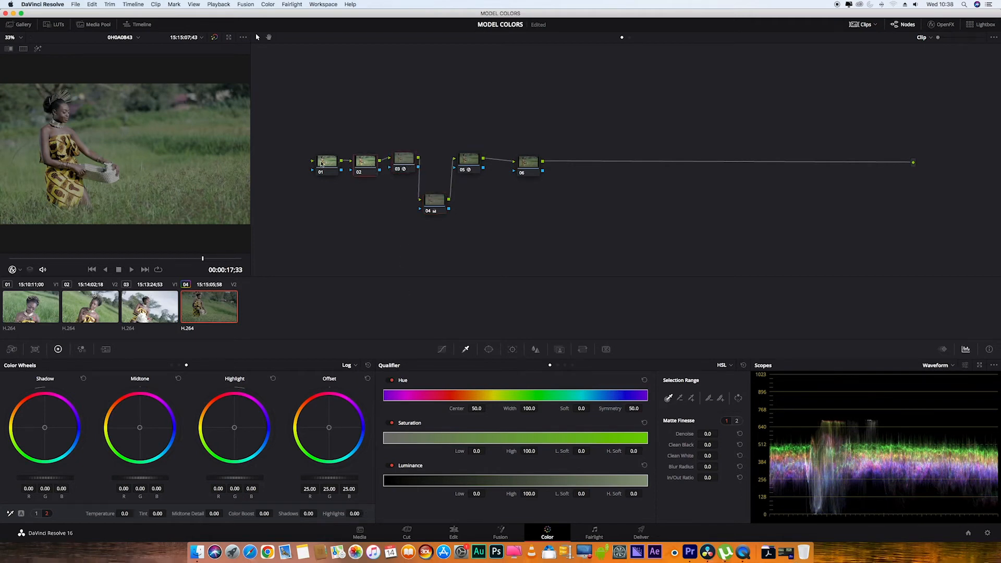
{"action": "mouse_move", "coordinate": [364, 167]}
{"action": "left_mouse_down"}
{"action": "mouse_move", "coordinate": [362, 140]}
{"action": "mouse_move", "coordinate": [367, 169]}
{"action": "left_mouse_up"}
{"action": "key", "text": "shift+semicolon"}
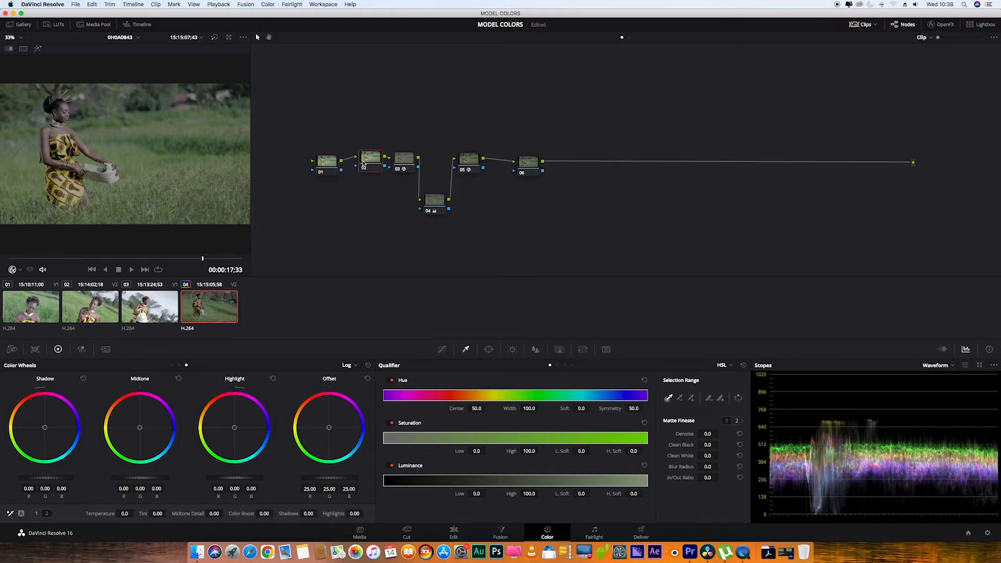
{"action": "left_click", "coordinate": [442, 350]}
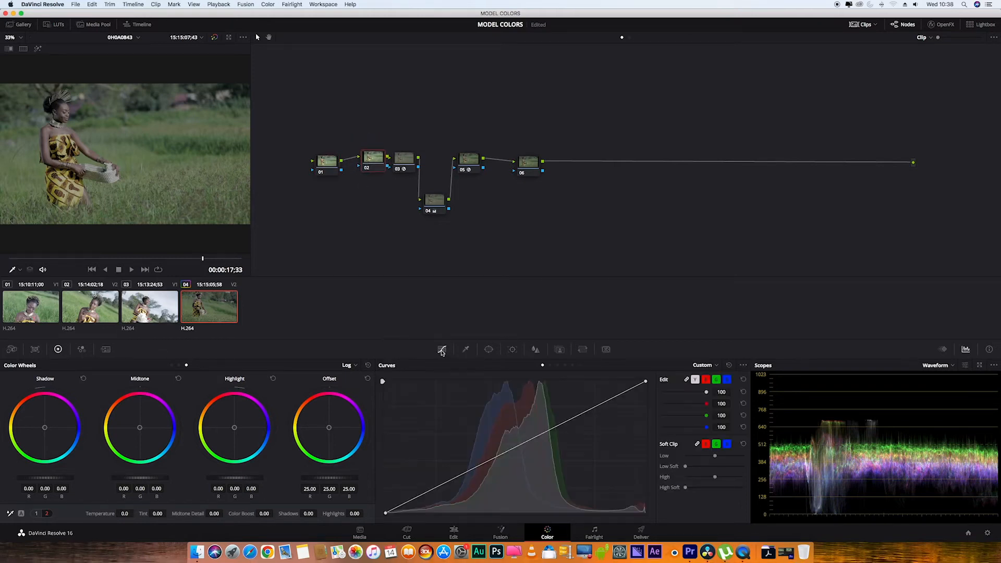
{"action": "left_click", "coordinate": [517, 448]}
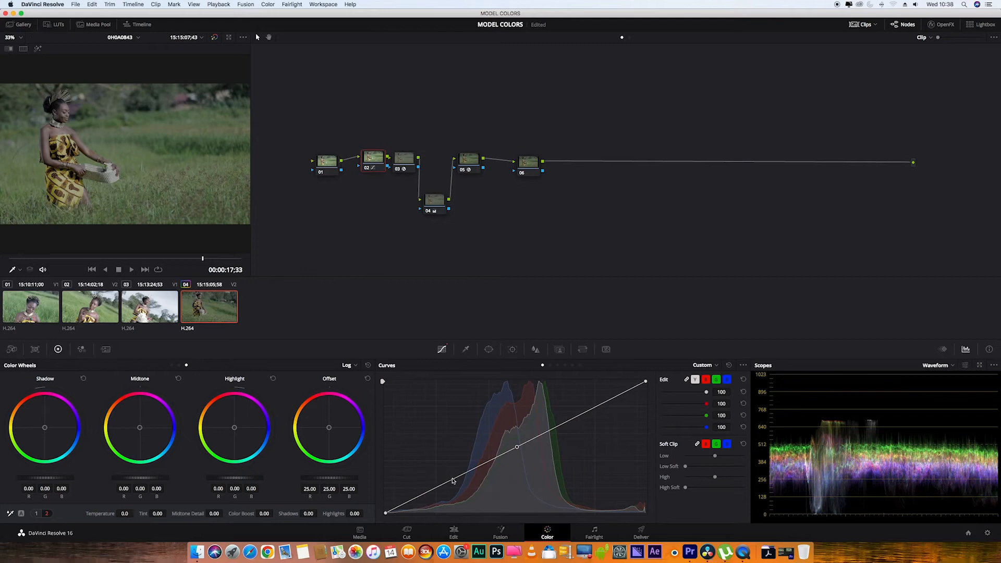
{"action": "left_click_drag", "start_coordinate": [453, 481], "coordinate": [457, 484]}
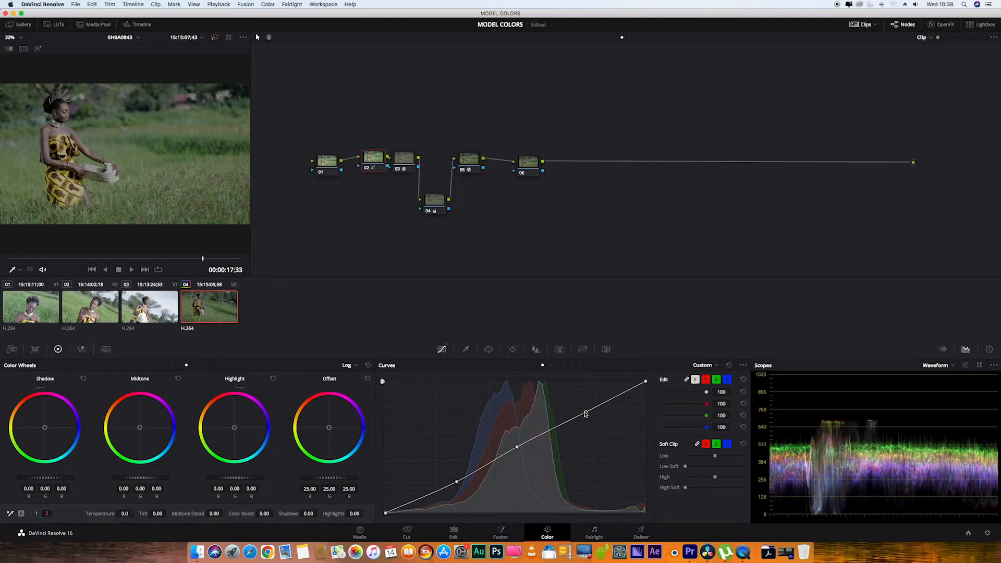
{"action": "left_click", "coordinate": [578, 411]}
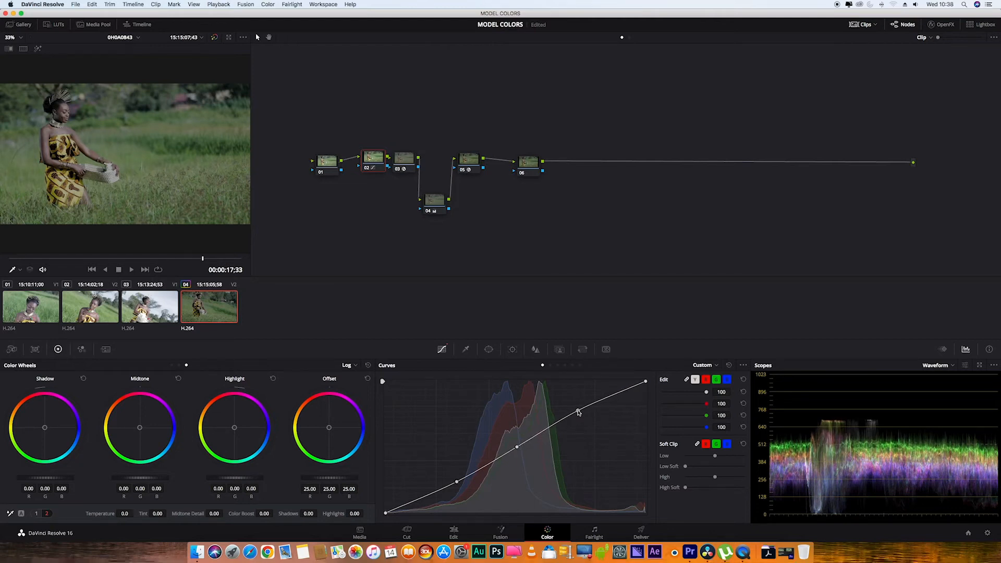
{"action": "left_click_drag", "start_coordinate": [456, 481], "coordinate": [458, 483]}
- Reset the grade of node 02
{"action": "left_click_drag", "start_coordinate": [369, 170], "coordinate": [363, 155]}
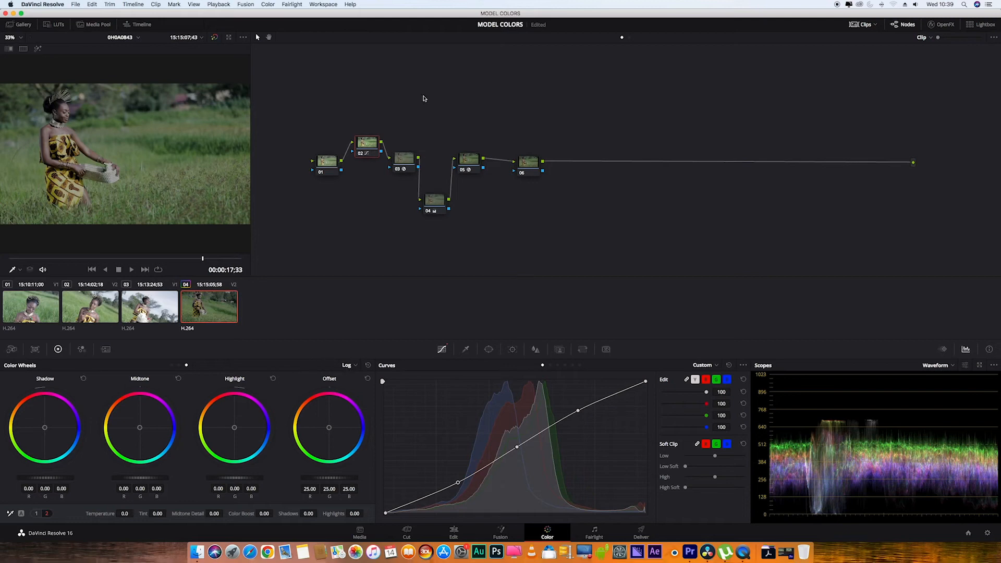
{"action": "right_click", "coordinate": [374, 149]}
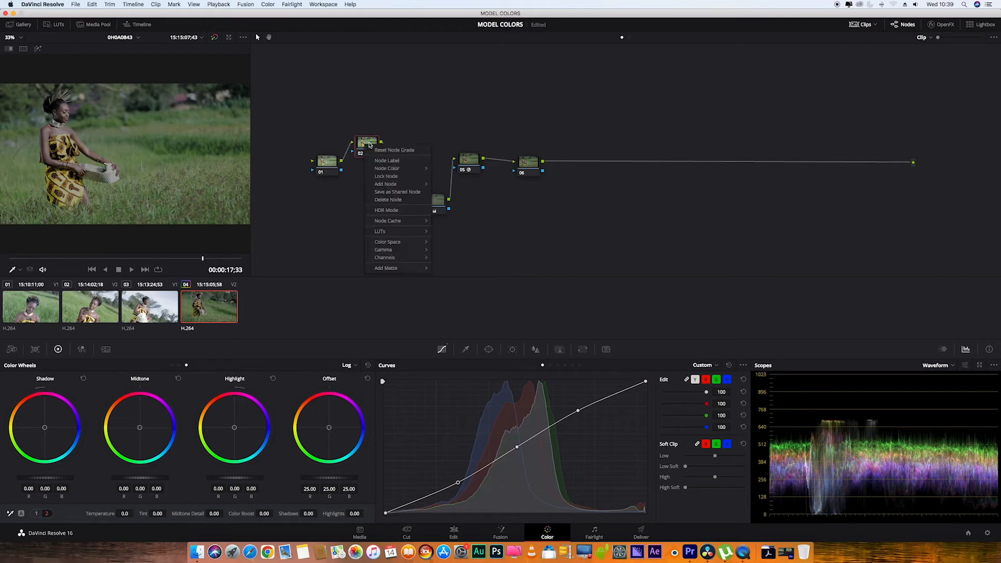
{"action": "left_click", "coordinate": [385, 152]}
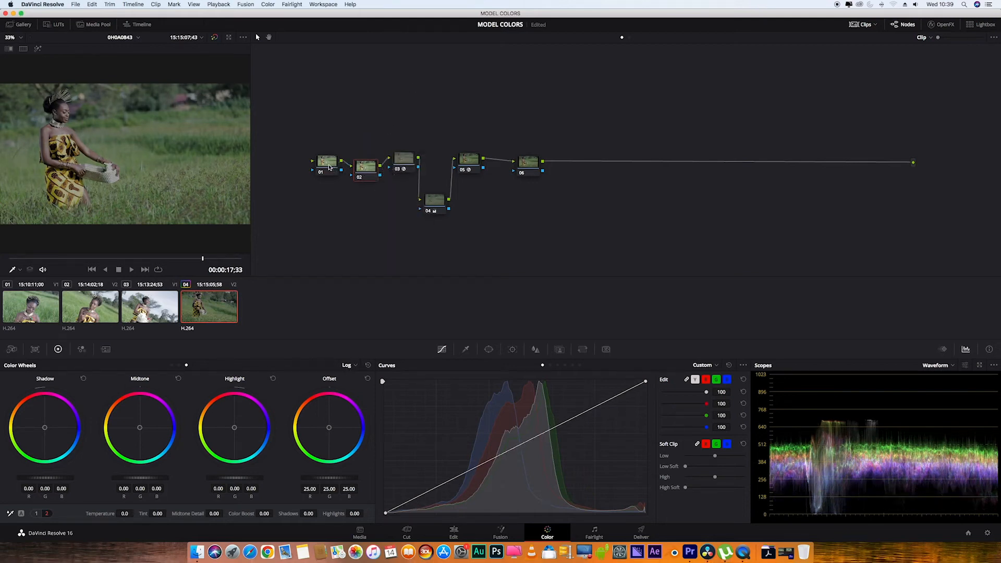
- Shape a gentle contrast S-curve on node 01's custom curve using shadow, midtone and highlight points
{"action": "left_click", "coordinate": [516, 448]}
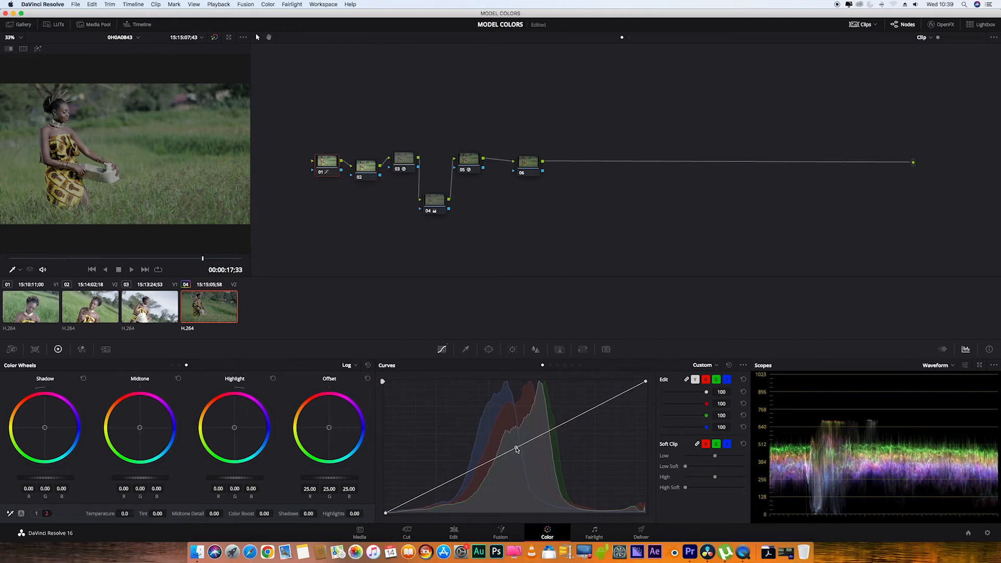
{"action": "left_click_drag", "start_coordinate": [447, 486], "coordinate": [455, 487]}
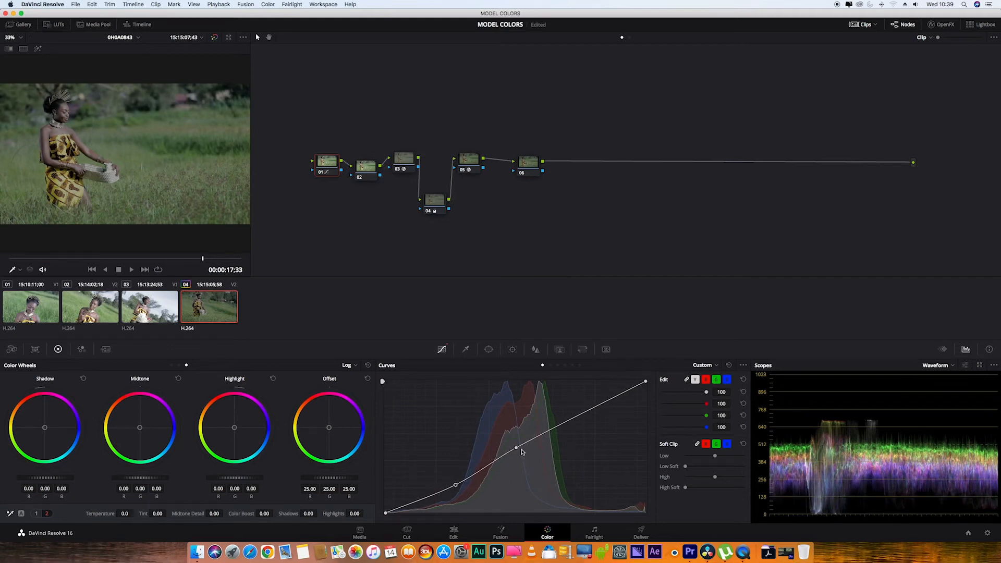
{"action": "left_click_drag", "start_coordinate": [516, 448], "coordinate": [519, 448]}
{"action": "left_click_drag", "start_coordinate": [585, 413], "coordinate": [583, 407]}
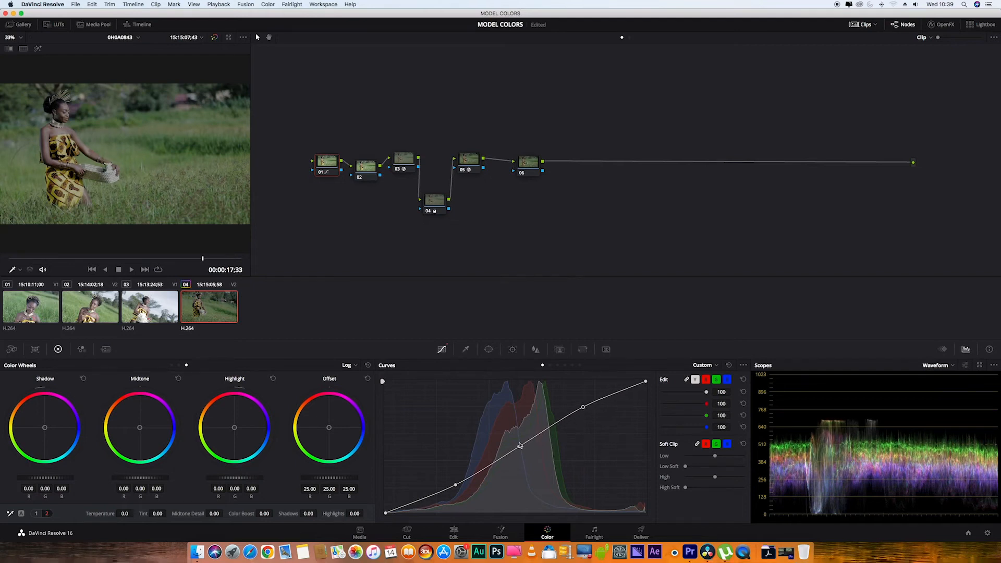
{"action": "left_click_drag", "start_coordinate": [519, 446], "coordinate": [520, 449]}
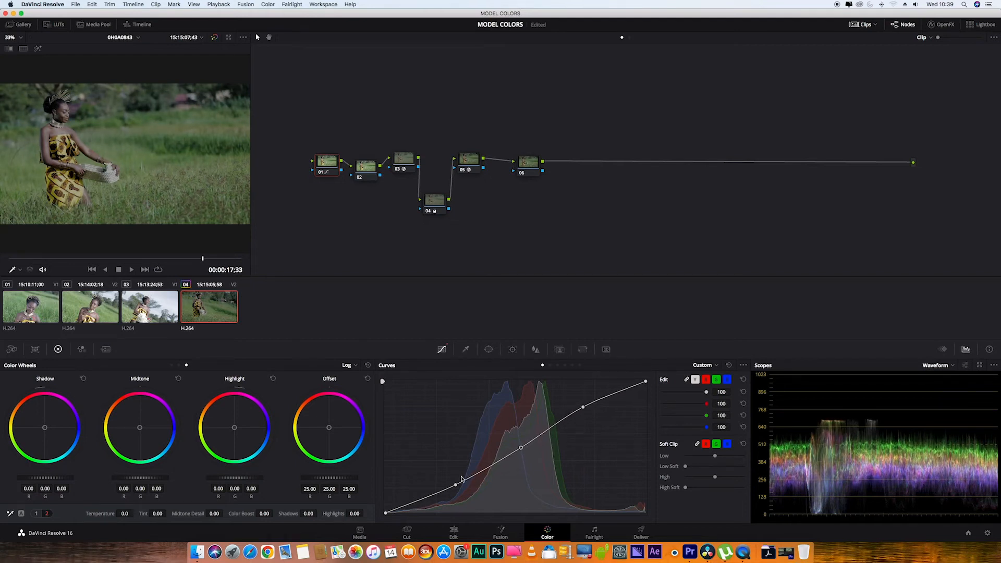
- Lower node 01's master Gamma to -0.01 using the Primaries Wheels
{"action": "left_click", "coordinate": [321, 173]}
{"action": "left_click", "coordinate": [322, 173]}
{"action": "left_click", "coordinate": [352, 367]}
{"action": "left_click", "coordinate": [368, 371]}
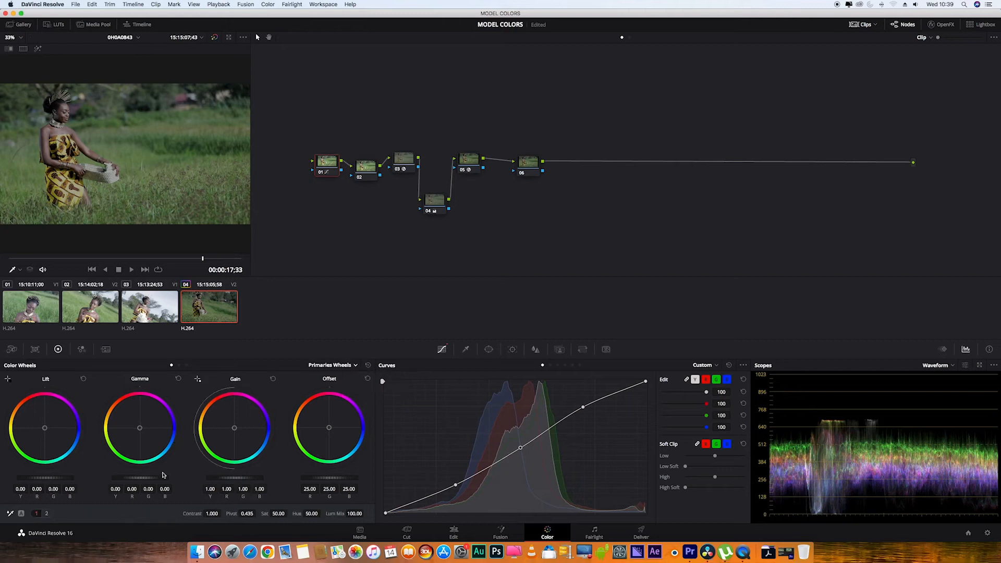
{"action": "left_click_drag", "start_coordinate": [139, 478], "coordinate": [135, 477]}
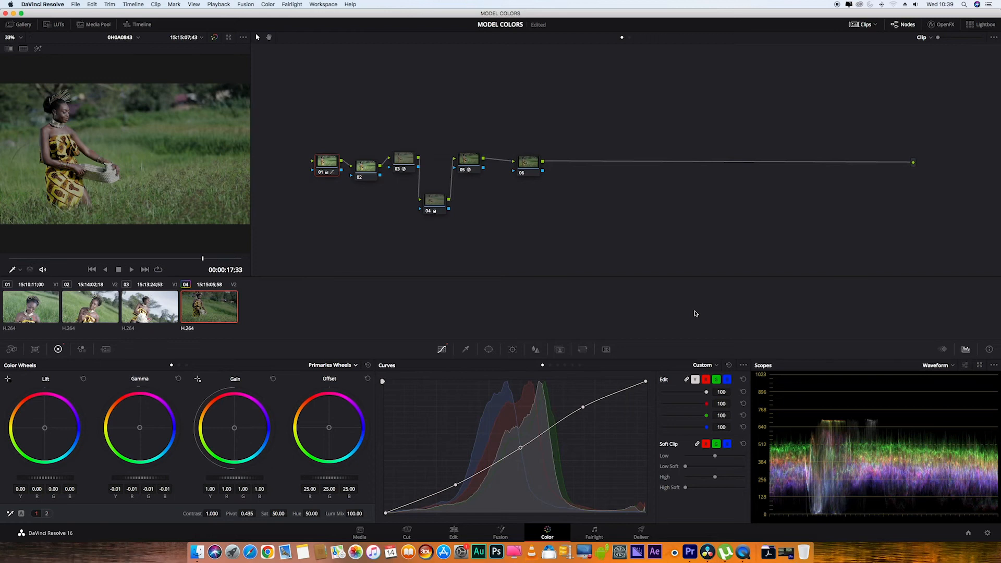
- Raise node 02 slightly in the node graph and bring up node 04's Log wheels for review
{"action": "left_click_drag", "start_coordinate": [366, 165], "coordinate": [367, 154]}
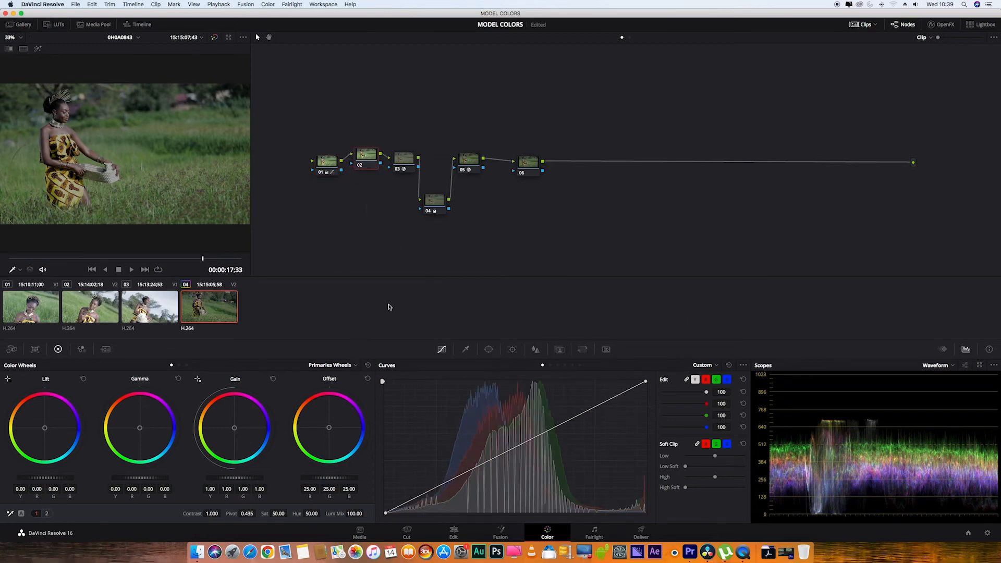
{"action": "mouse_move", "coordinate": [361, 158]}
{"action": "left_mouse_down"}
{"action": "mouse_move", "coordinate": [363, 172]}
{"action": "mouse_move", "coordinate": [364, 155]}
{"action": "left_mouse_up"}
{"action": "left_click", "coordinate": [433, 213]}
{"action": "left_click", "coordinate": [355, 365]}
{"action": "left_click", "coordinate": [339, 392]}
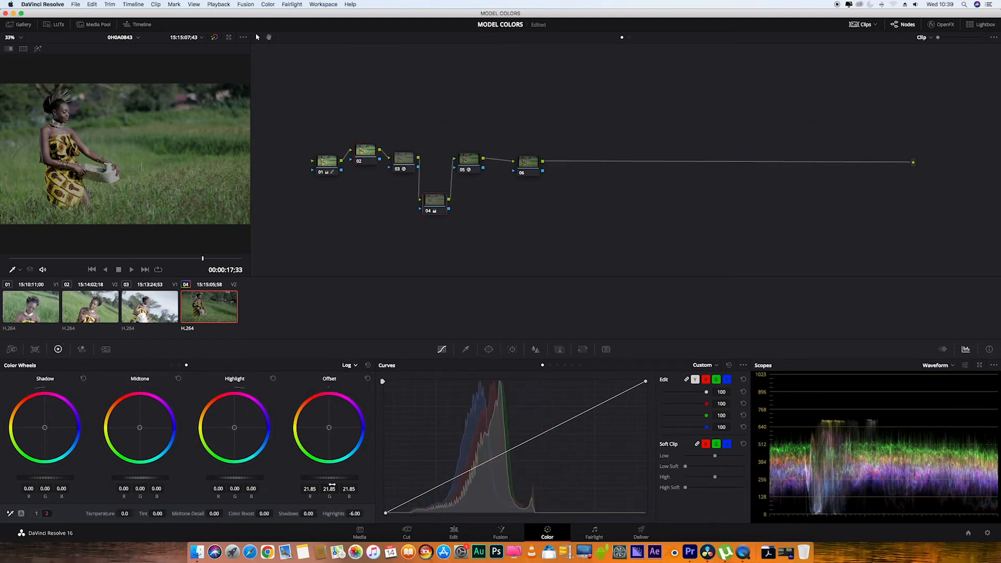
- Set node 02's Temperature to -250.0 and its Tint to 1.00
{"action": "left_click", "coordinate": [364, 156]}
{"action": "left_click", "coordinate": [354, 366]}
{"action": "left_click", "coordinate": [357, 372]}
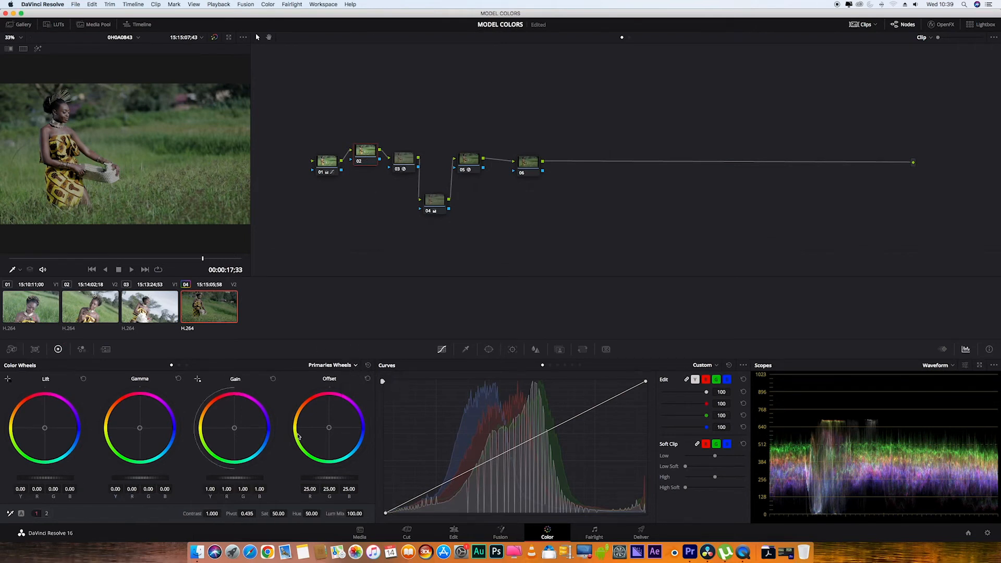
{"action": "left_click", "coordinate": [47, 514]}
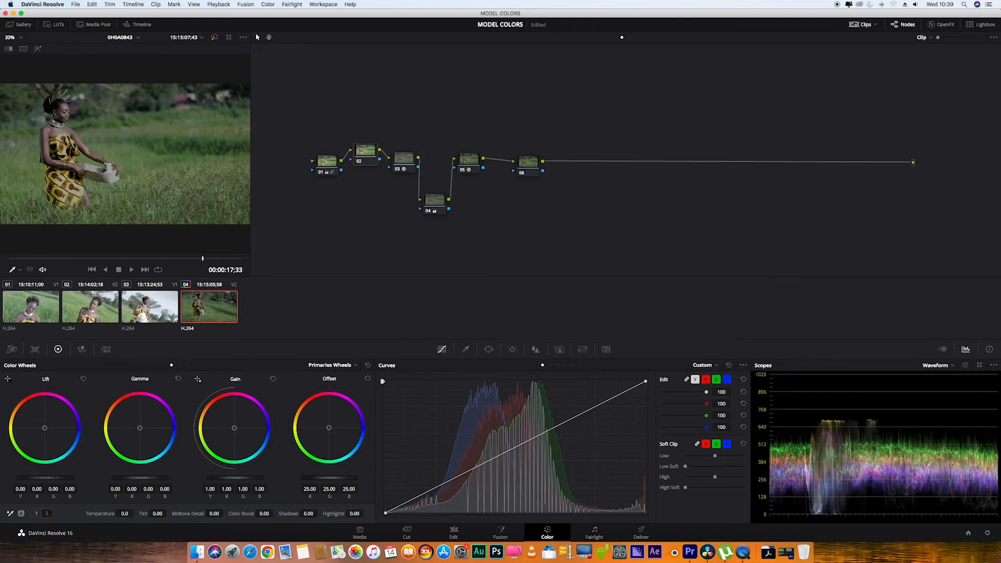
{"action": "mouse_move", "coordinate": [124, 514]}
{"action": "left_mouse_down"}
{"action": "mouse_move", "coordinate": [146, 514]}
{"action": "mouse_move", "coordinate": [109, 514]}
{"action": "left_mouse_up"}
{"action": "left_click", "coordinate": [127, 513]}
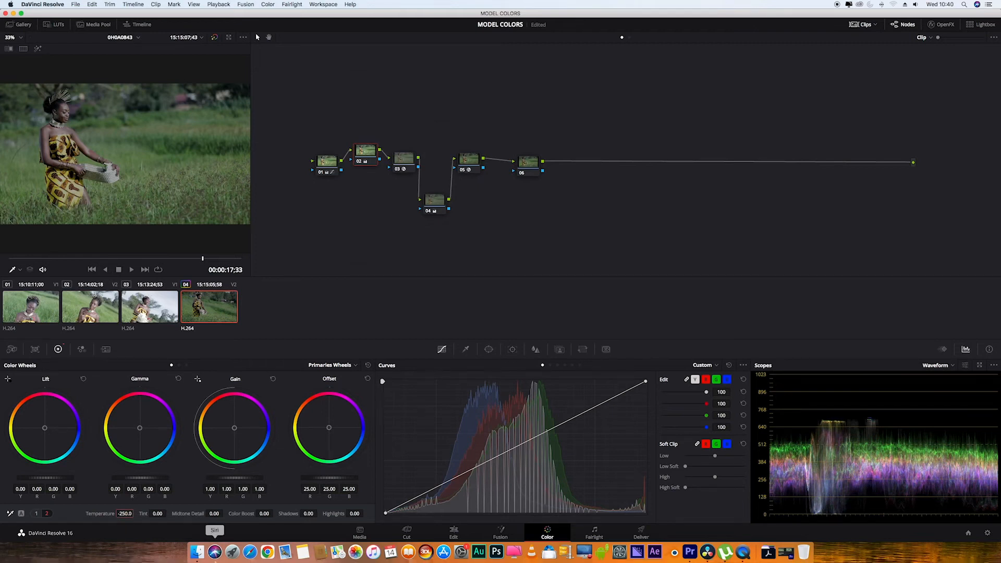
{"action": "left_click_drag", "start_coordinate": [158, 514], "coordinate": [168, 513]}
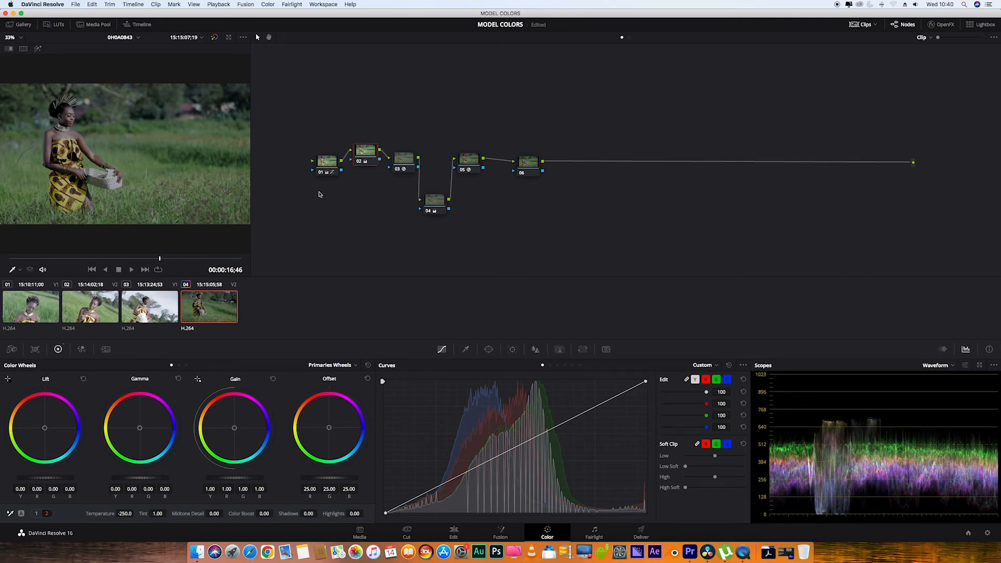
- Realign nodes 02 and 06 in the node graph, and compare the shot with the grades bypassed and enabled
{"action": "left_click_drag", "start_coordinate": [367, 154], "coordinate": [362, 165]}
{"action": "left_click_drag", "start_coordinate": [533, 162], "coordinate": [536, 162]}
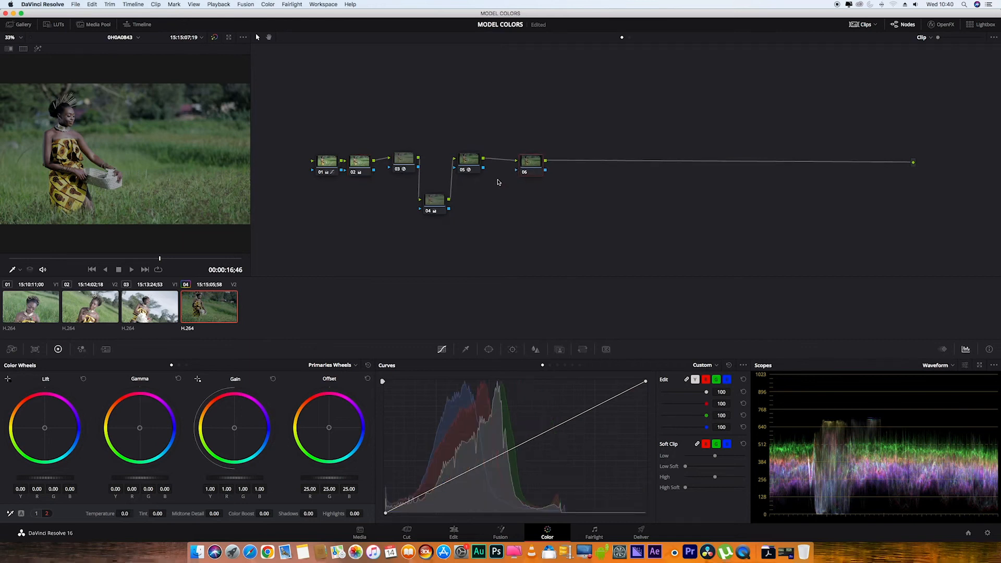
{"action": "left_click", "coordinate": [215, 39]}
{"action": "left_click", "coordinate": [215, 39]}
{"action": "left_click", "coordinate": [214, 39]}
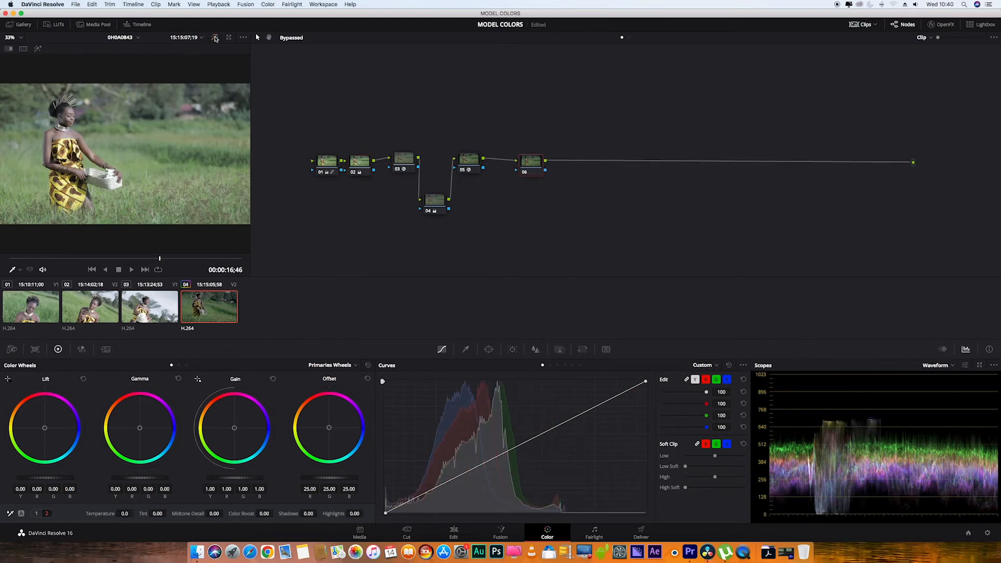
{"action": "left_click", "coordinate": [214, 39]}
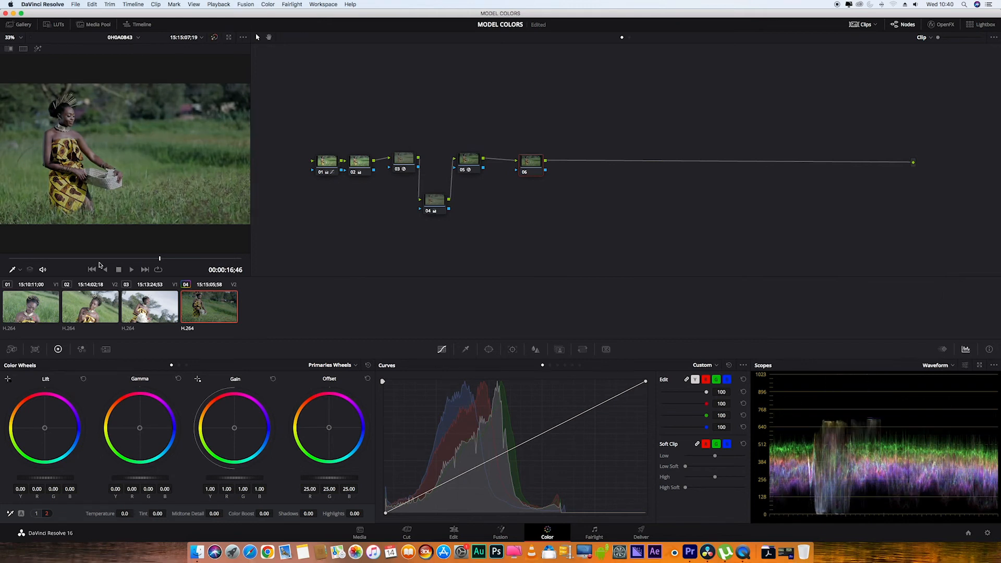
{"action": "left_click", "coordinate": [71, 259]}
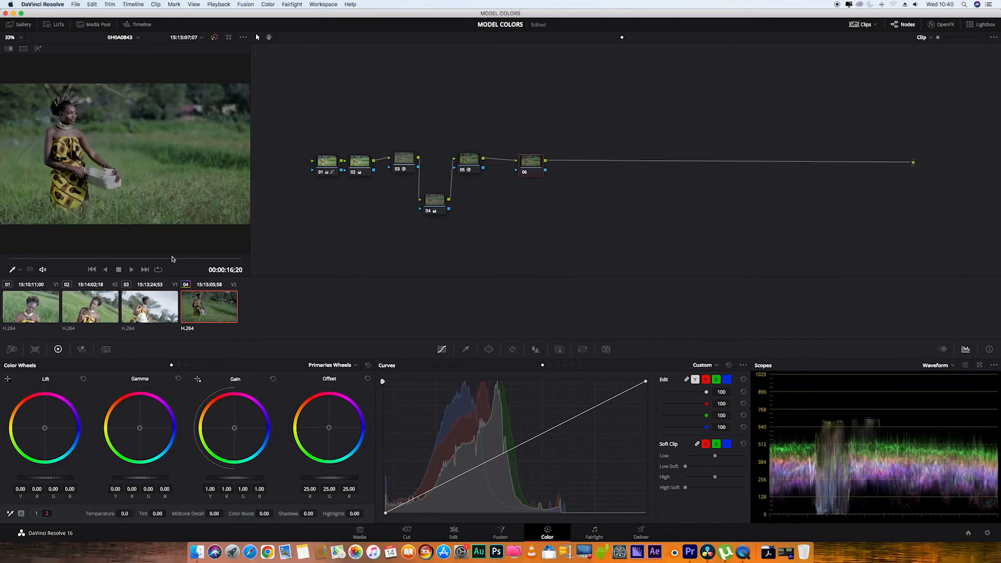
- Raise node 04's Saturation to 75.00 and its Log Offset to 23.65
{"action": "left_click", "coordinate": [438, 202]}
{"action": "left_click", "coordinate": [353, 365]}
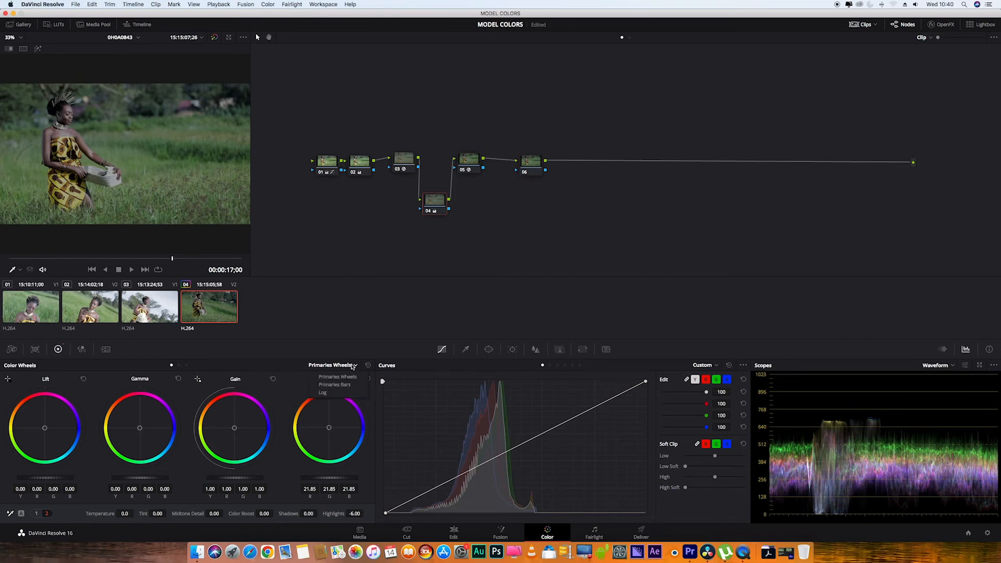
{"action": "left_click", "coordinate": [333, 394]}
{"action": "left_click", "coordinate": [47, 514]}
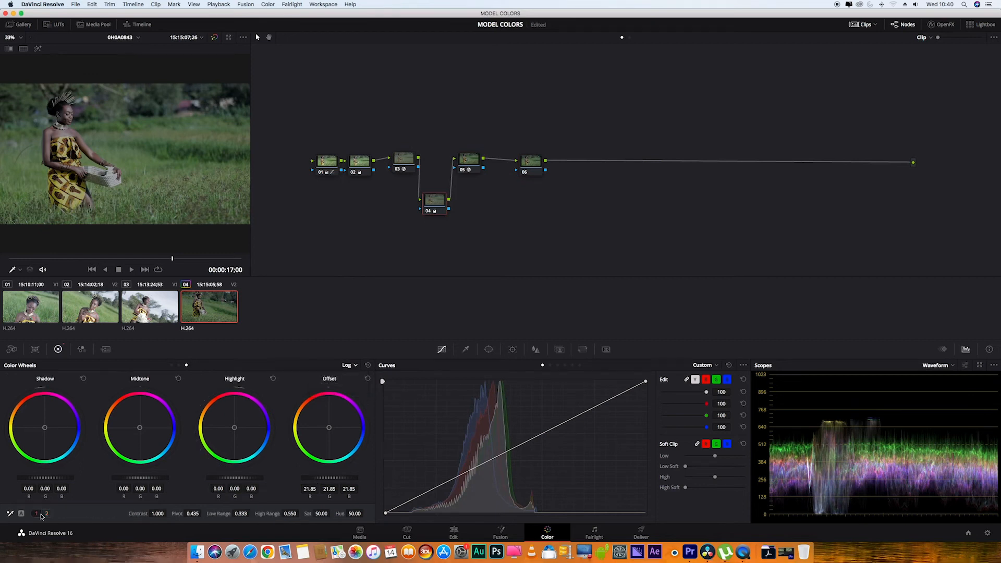
{"action": "left_click_drag", "start_coordinate": [332, 514], "coordinate": [332, 513]}
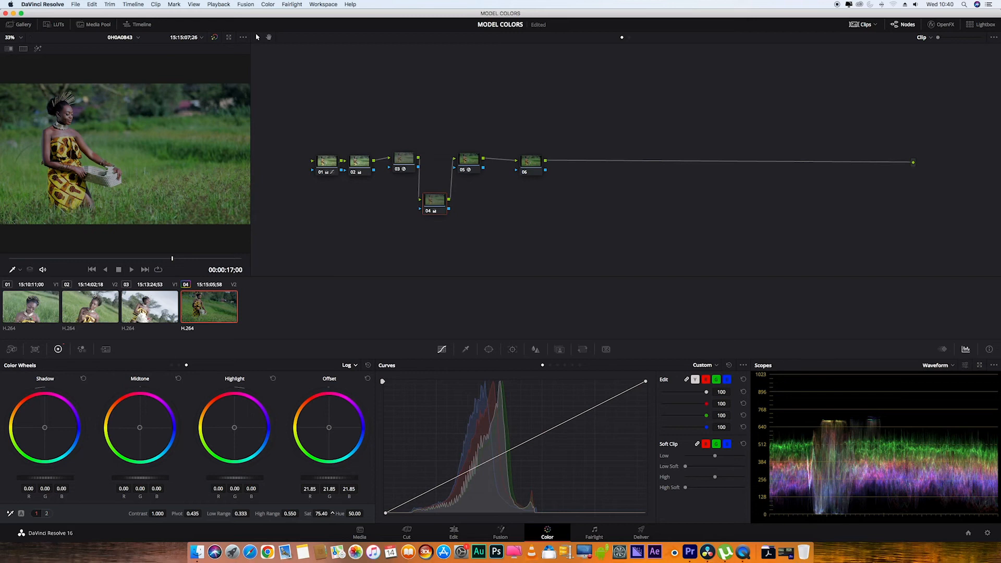
{"action": "left_click_drag", "start_coordinate": [332, 514], "coordinate": [332, 513]}
{"action": "left_click_drag", "start_coordinate": [316, 477], "coordinate": [342, 478]}
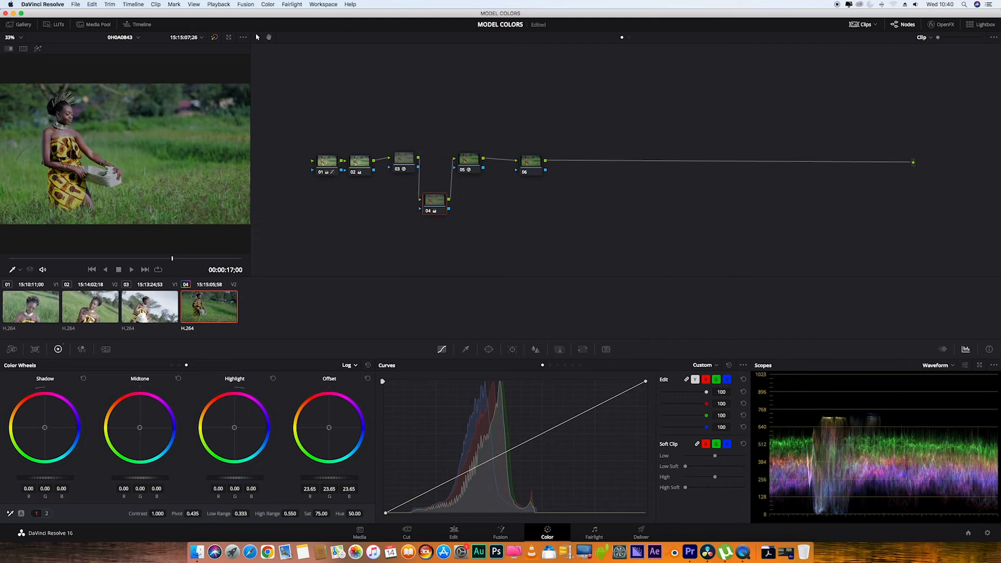
- Add a serial node after node 06 and space the two nodes apart in the graph
{"action": "left_click", "coordinate": [535, 165]}
{"action": "key", "text": "alt+s"}
{"action": "left_click", "coordinate": [530, 162]}
{"action": "left_click_drag", "start_coordinate": [530, 160], "coordinate": [568, 165]}
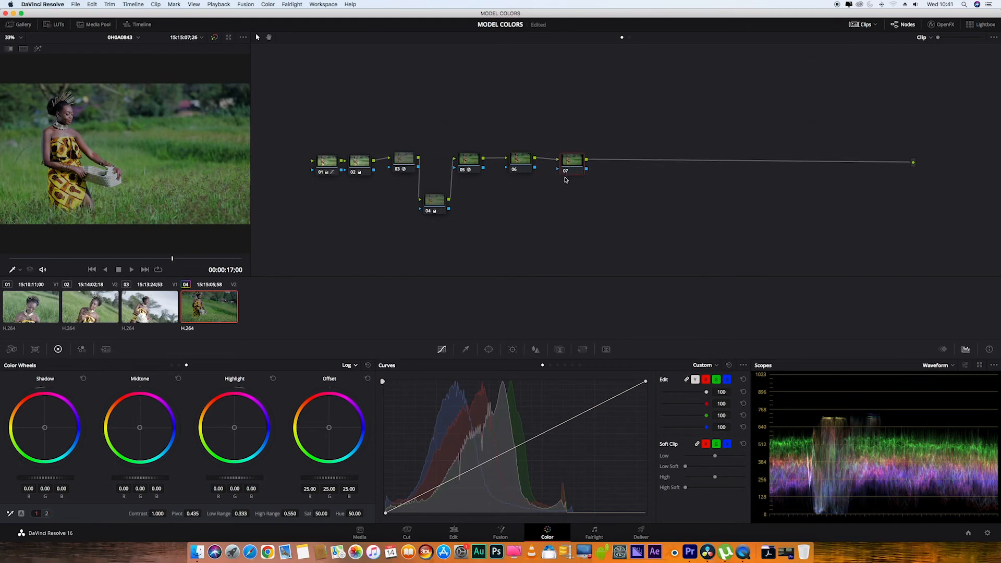
- Add a layer node to node 07 and spread the two branches apart vertically
{"action": "key", "text": "alt+l"}
{"action": "left_click_drag", "start_coordinate": [574, 163], "coordinate": [572, 139]}
{"action": "left_click_drag", "start_coordinate": [576, 188], "coordinate": [570, 206]}
{"action": "left_click_drag", "start_coordinate": [568, 139], "coordinate": [568, 133]}
- Key the model's skin on node 09 with the HSL Qualifier, adding face samples to the selection in Highlight view
{"action": "left_click", "coordinate": [566, 204]}
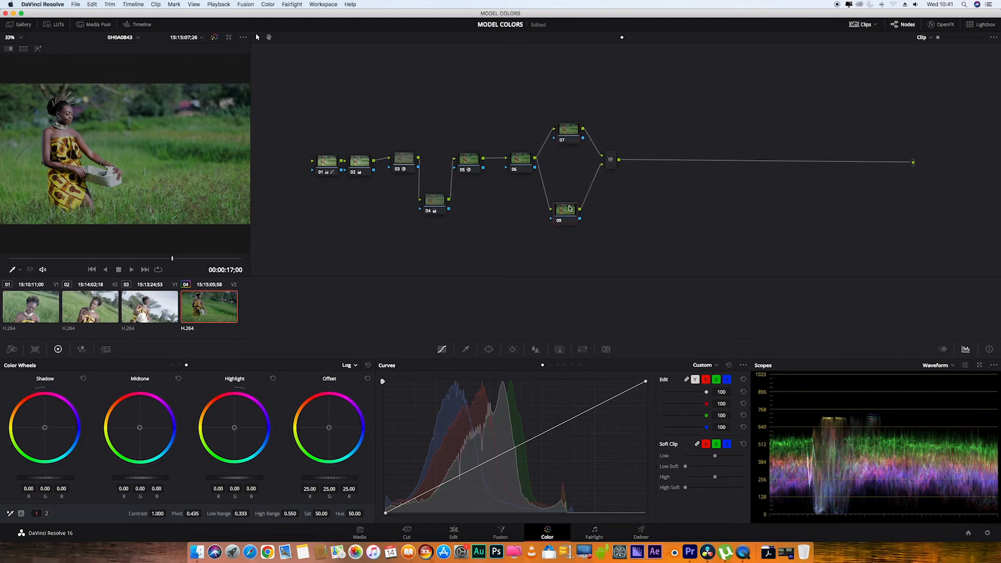
{"action": "left_click", "coordinate": [465, 349]}
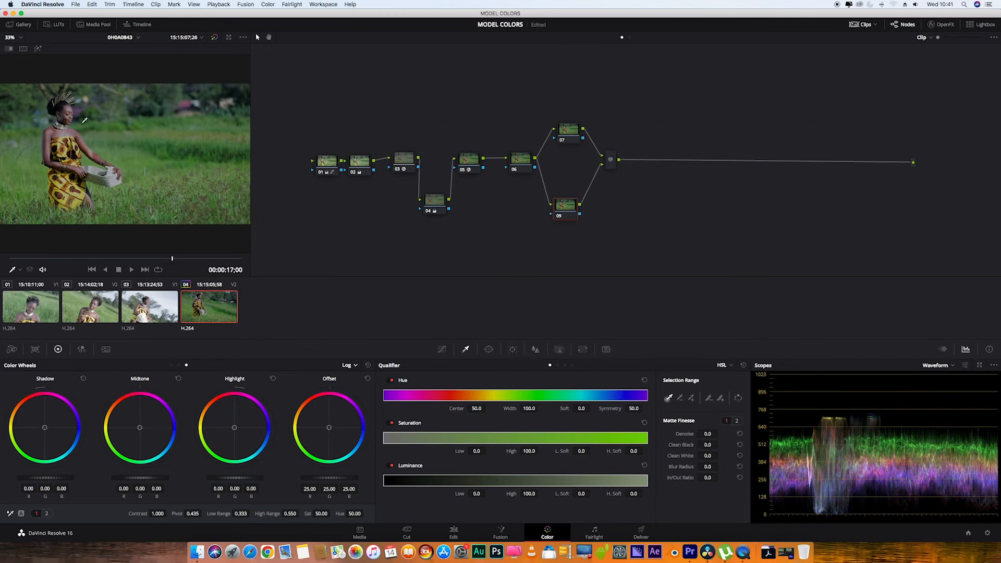
{"action": "left_click", "coordinate": [70, 106]}
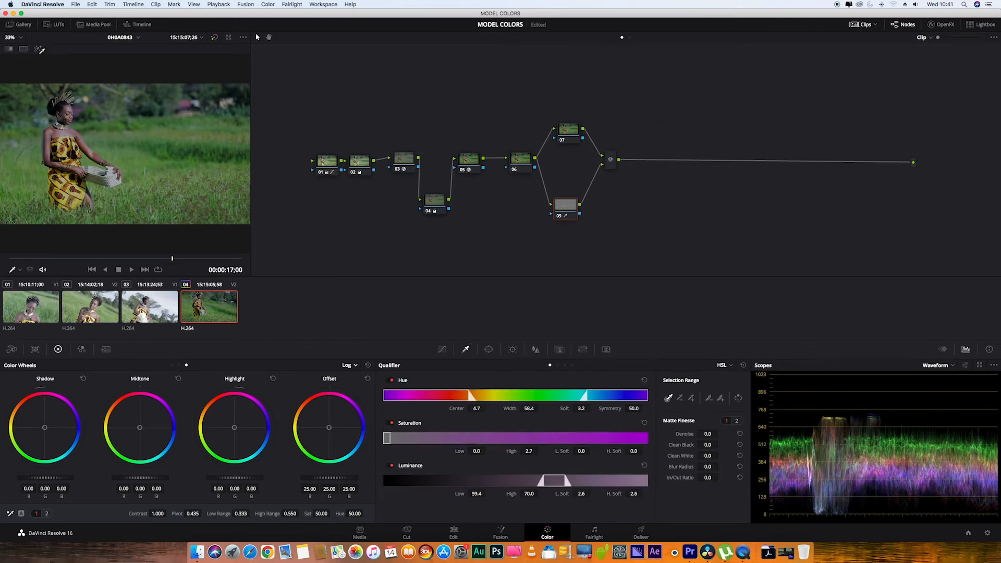
{"action": "left_click", "coordinate": [38, 49]}
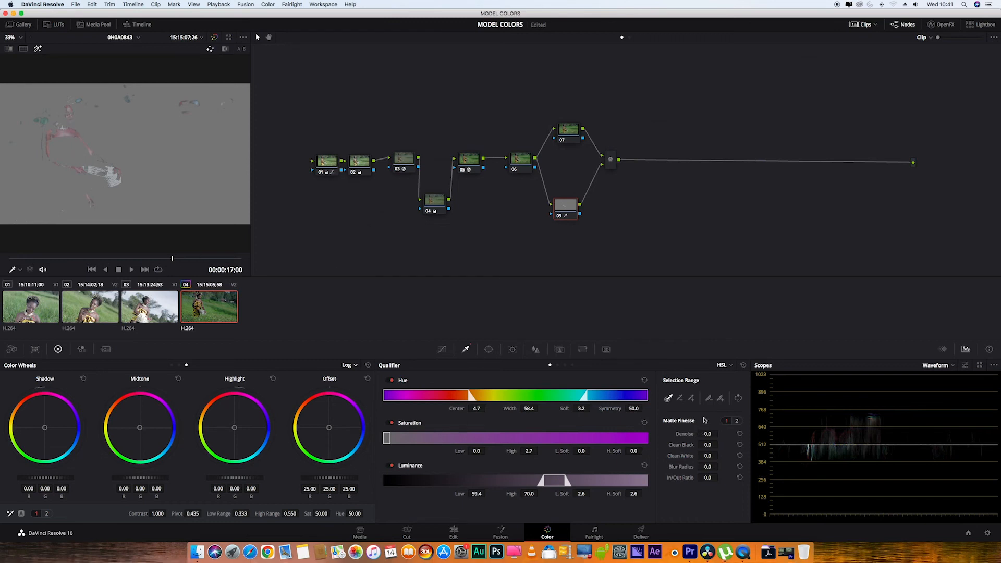
{"action": "left_click", "coordinate": [692, 399]}
{"action": "left_click", "coordinate": [66, 108]}
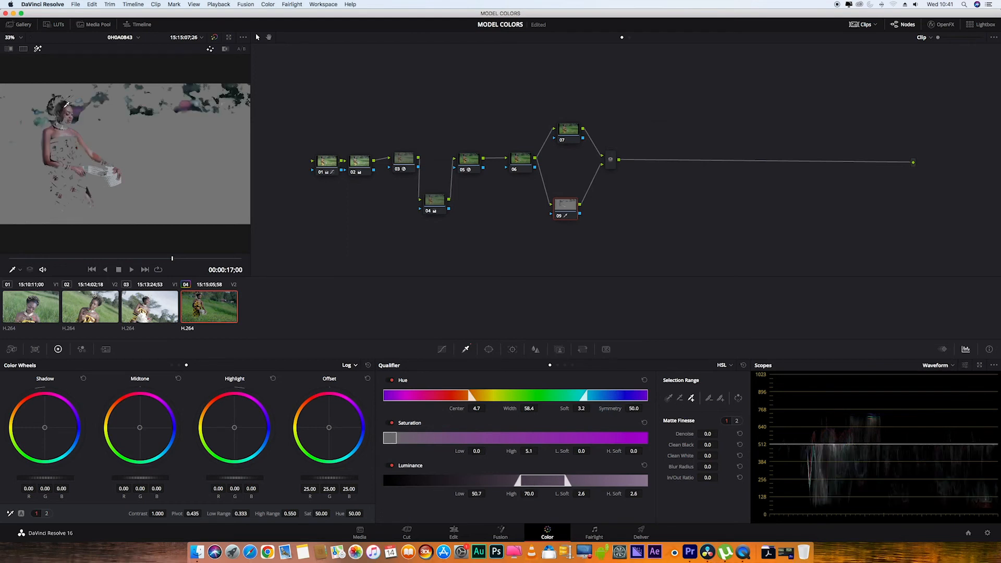
{"action": "left_click", "coordinate": [67, 116]}
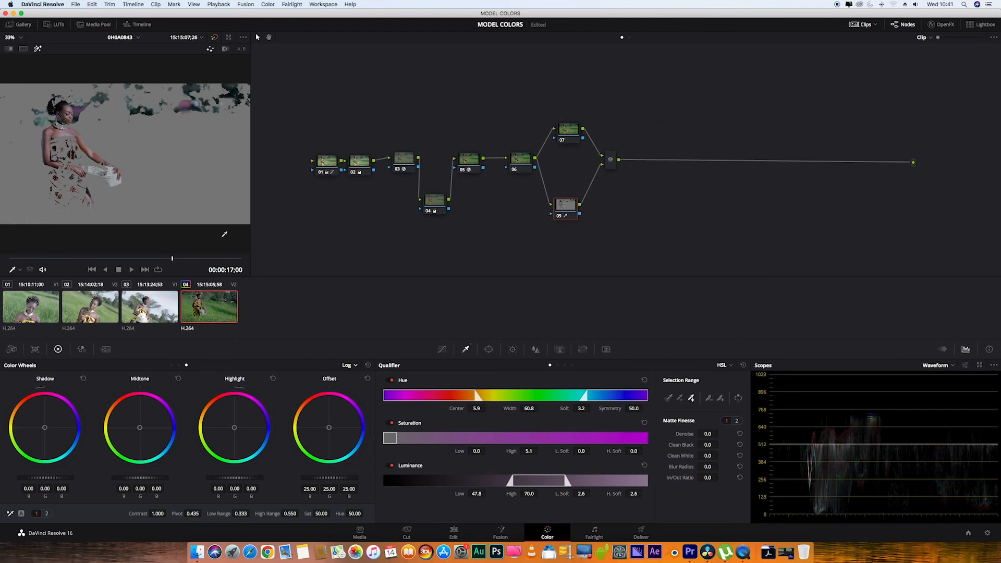
- Refine node 09's key to Hue Center 3.9, Saturation 1.4–6.4 and Luminance 48.2–70.4, and turn Highlight view off
{"action": "left_click_drag", "start_coordinate": [451, 397], "coordinate": [445, 395]}
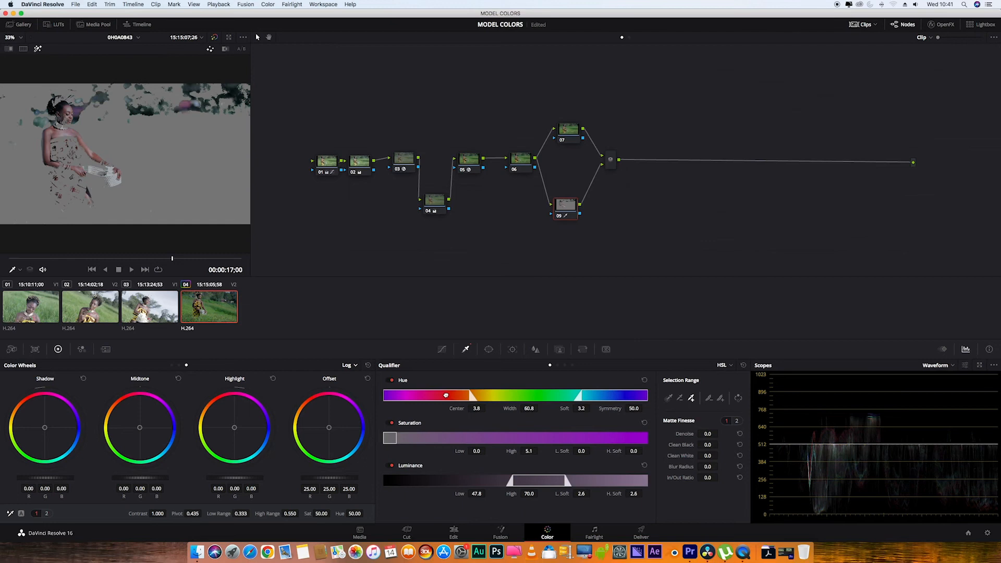
{"action": "left_click_drag", "start_coordinate": [391, 438], "coordinate": [394, 438]}
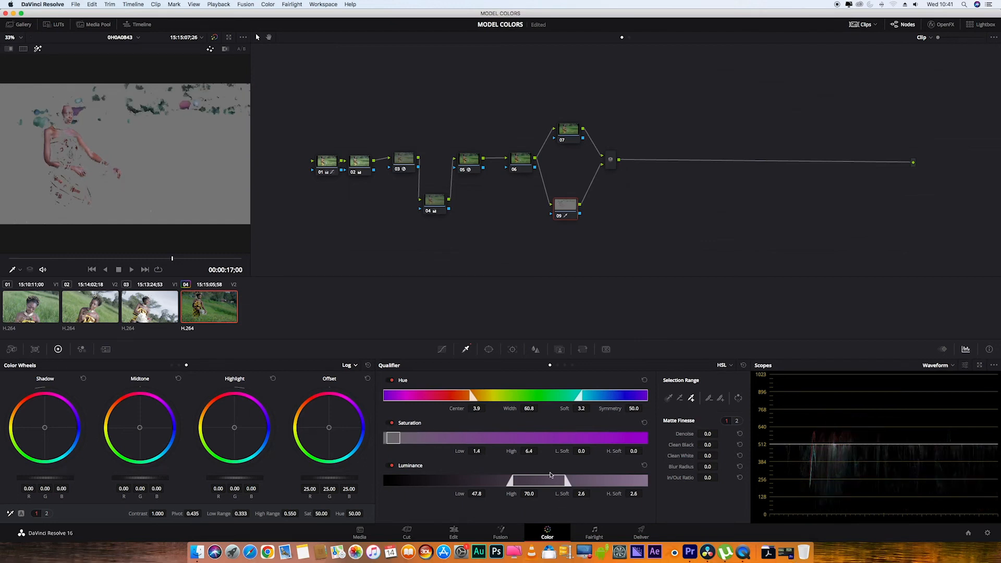
{"action": "mouse_move", "coordinate": [542, 480]}
{"action": "left_mouse_down"}
{"action": "mouse_move", "coordinate": [522, 480]}
{"action": "mouse_move", "coordinate": [543, 479]}
{"action": "left_mouse_up"}
{"action": "left_click", "coordinate": [37, 49]}
- Readjust node 02's Temperature to -30.0 and its Tint to 2.50
{"action": "left_click", "coordinate": [363, 167]}
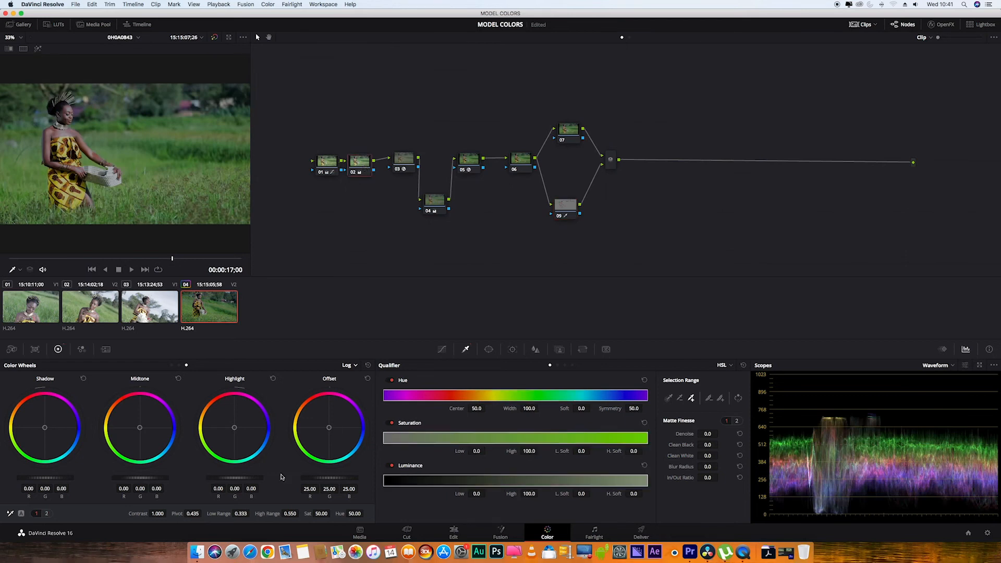
{"action": "left_click", "coordinate": [349, 365]}
{"action": "left_click", "coordinate": [360, 377]}
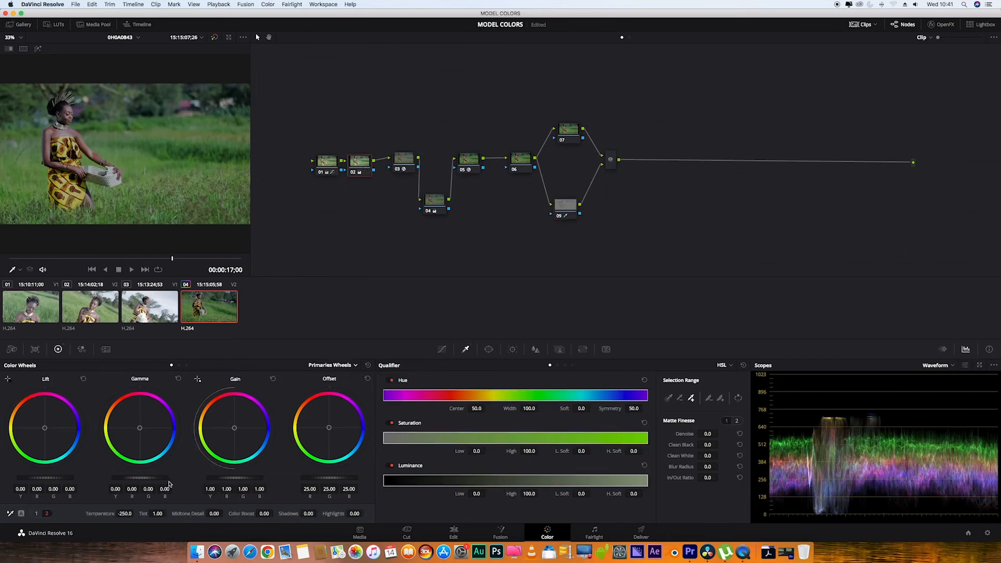
{"action": "left_click_drag", "start_coordinate": [136, 513], "coordinate": [157, 514]}
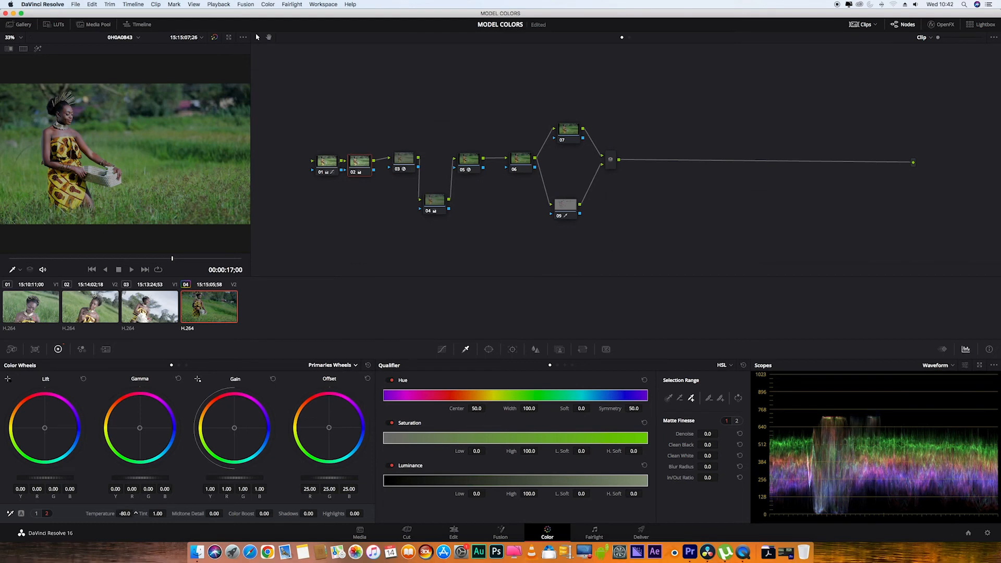
{"action": "left_click_drag", "start_coordinate": [135, 513], "coordinate": [156, 513]}
- Refine node 09's skin key in Highlight view to Saturation 0.9–8.2 and Hue Center 7.0
{"action": "left_click", "coordinate": [38, 49]}
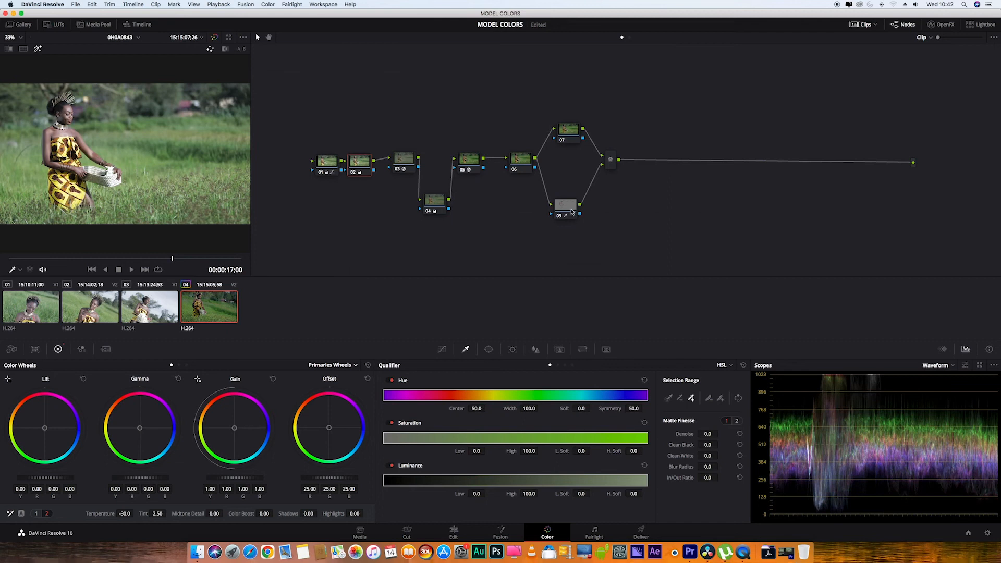
{"action": "left_click", "coordinate": [572, 211]}
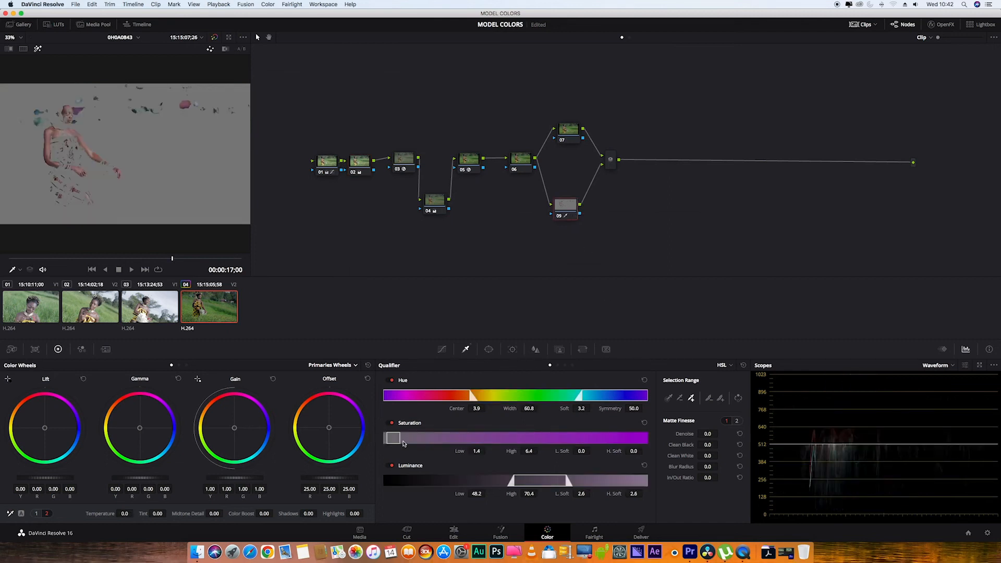
{"action": "left_click_drag", "start_coordinate": [400, 437], "coordinate": [399, 440]}
{"action": "left_click_drag", "start_coordinate": [436, 396], "coordinate": [444, 396]}
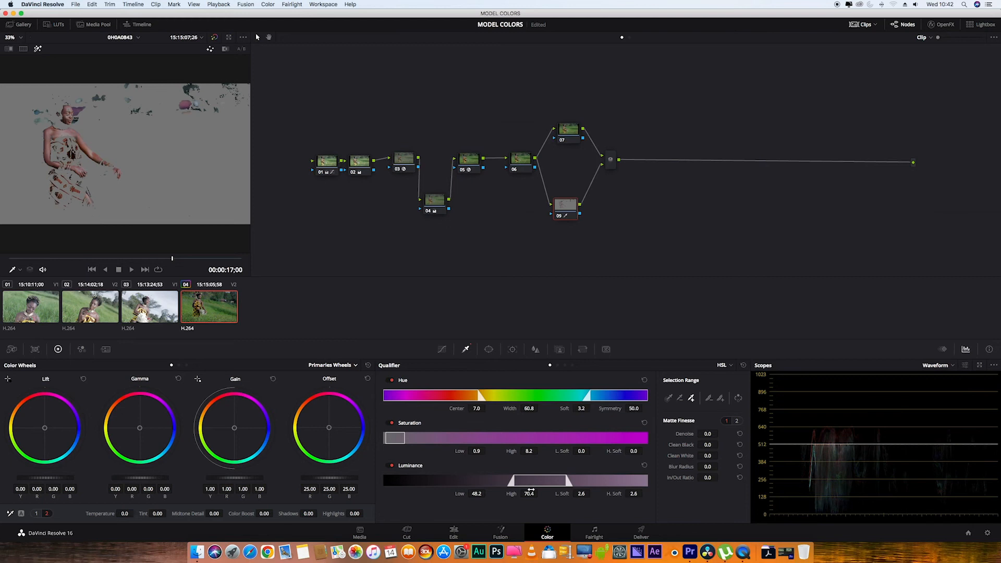
- Refine node 09's skin key to Luminance 45.5–67.8, with Clean White 34.4 and Blur Radius 16.8
{"action": "mouse_move", "coordinate": [534, 484]}
{"action": "left_mouse_down"}
{"action": "mouse_move", "coordinate": [522, 477]}
{"action": "mouse_move", "coordinate": [531, 477]}
{"action": "left_mouse_up"}
{"action": "mouse_move", "coordinate": [708, 455]}
{"action": "left_mouse_down"}
{"action": "mouse_move", "coordinate": [720, 455]}
{"action": "mouse_move", "coordinate": [716, 467]}
{"action": "left_mouse_up"}
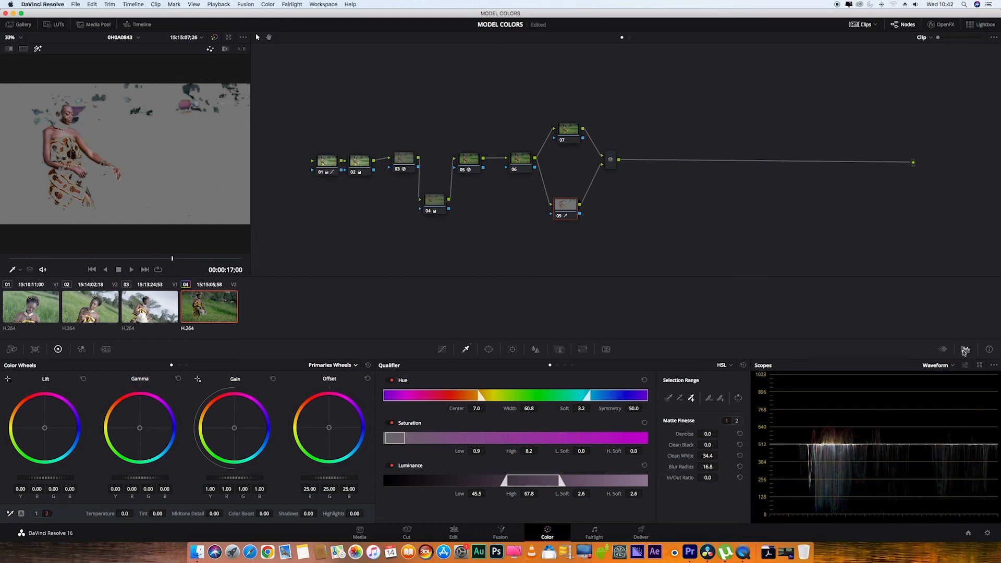
- Switch the scopes from Waveform to Vectorscope and check its display options for the skin tone indicator
{"action": "left_click", "coordinate": [951, 367]}
{"action": "left_click", "coordinate": [947, 394]}
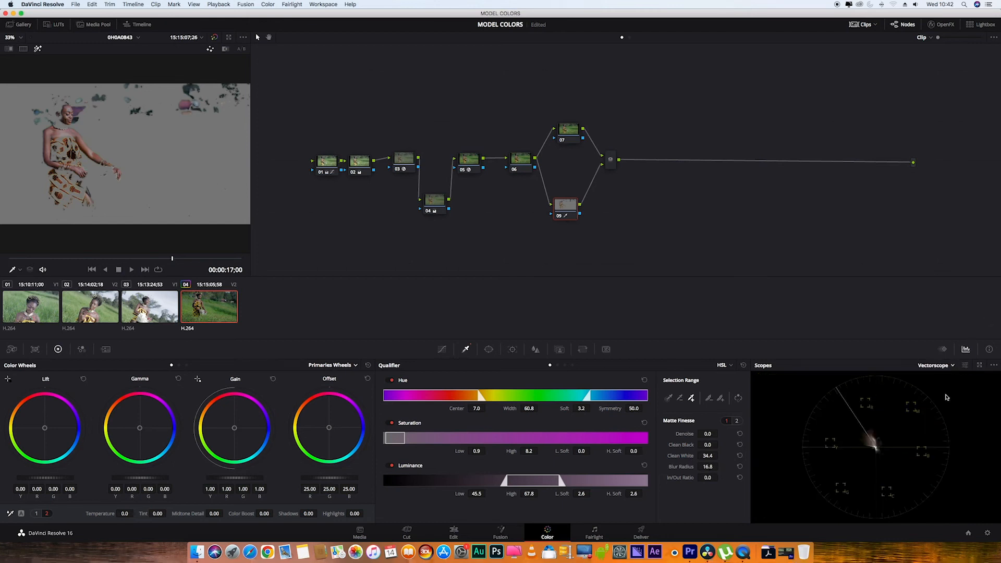
{"action": "left_click", "coordinate": [964, 365]}
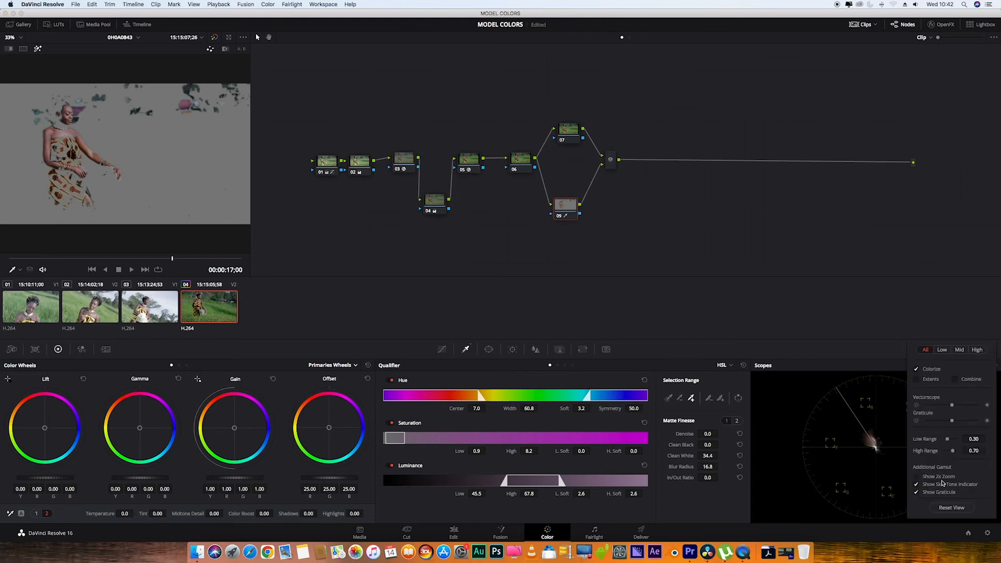
{"action": "left_click", "coordinate": [889, 361]}
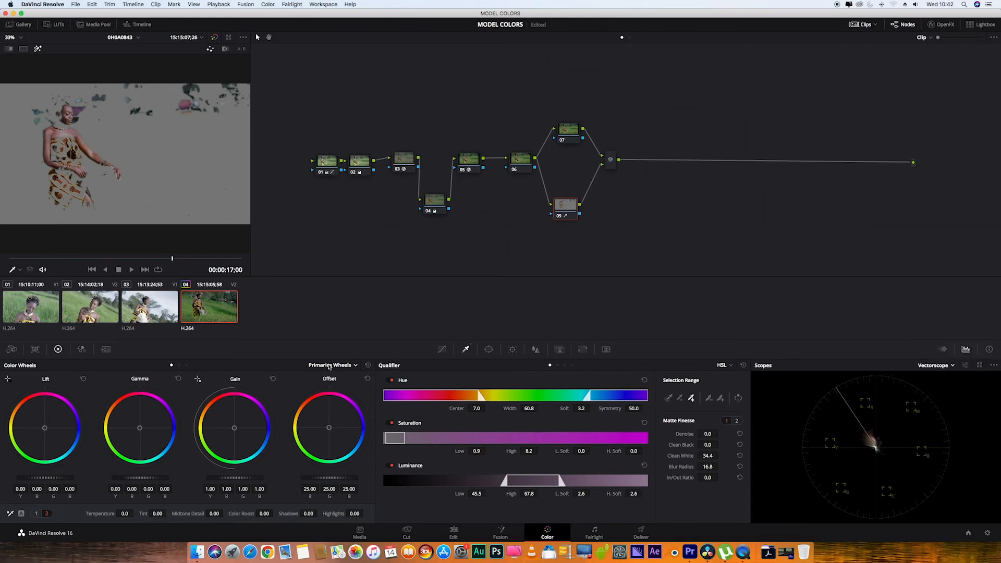
- Warm node 09's keyed skin with the Log Offset wheel at 31.58, 23.69, 18.27 and turn Highlight view off
{"action": "left_click", "coordinate": [354, 365]}
{"action": "left_click", "coordinate": [340, 393]}
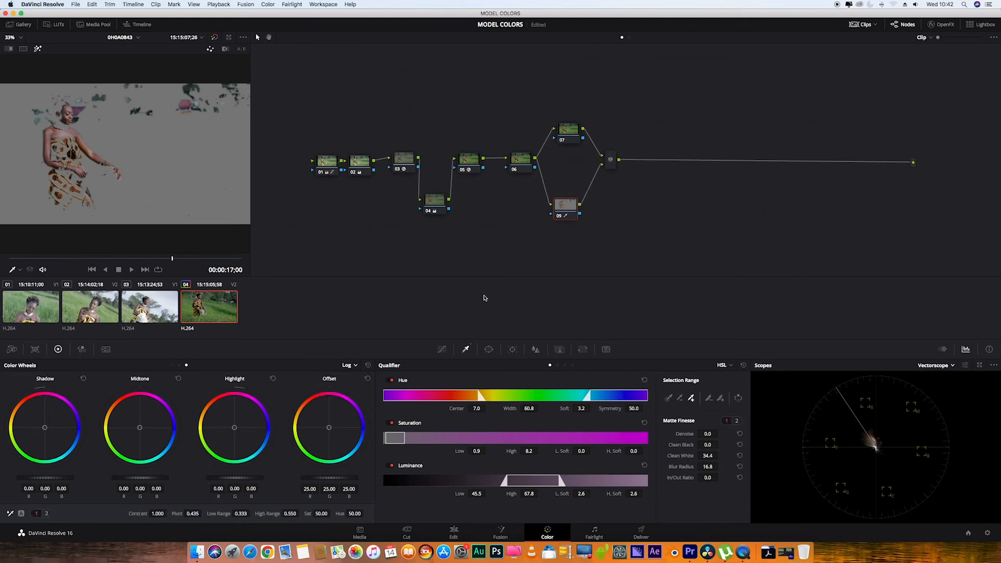
{"action": "left_click", "coordinate": [470, 164]}
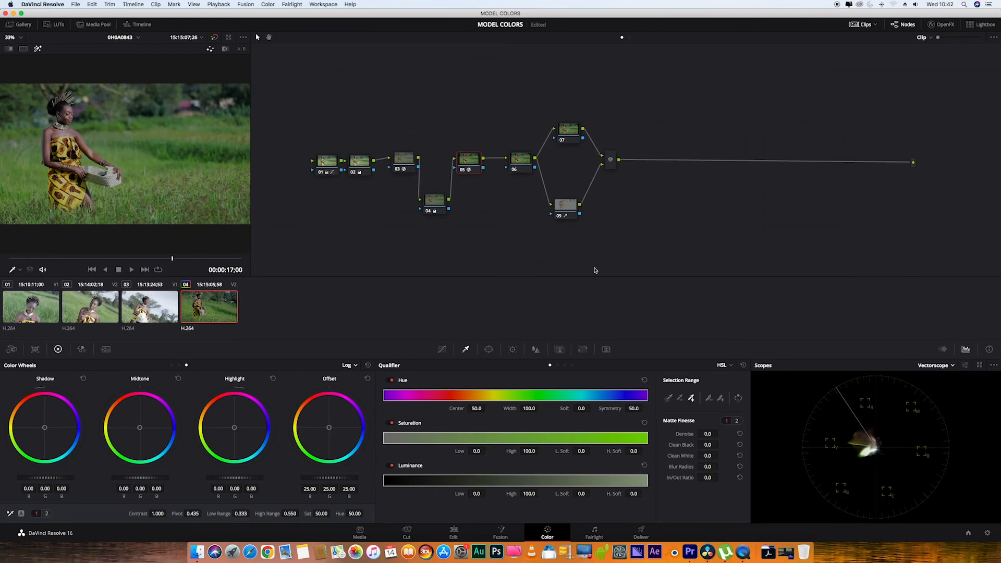
{"action": "left_click", "coordinate": [569, 208]}
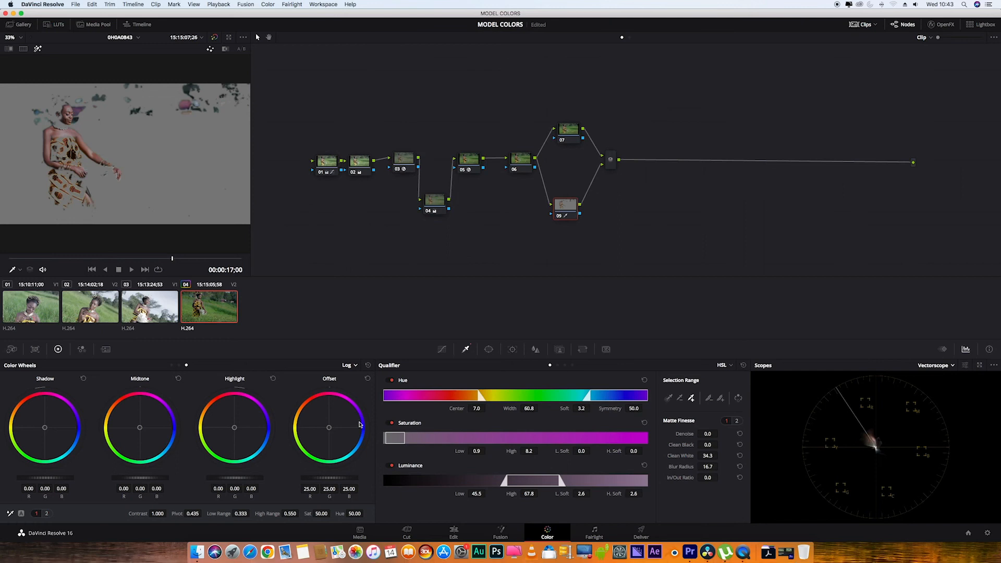
{"action": "left_click_drag", "start_coordinate": [330, 428], "coordinate": [325, 423]}
{"action": "left_click", "coordinate": [39, 49]}
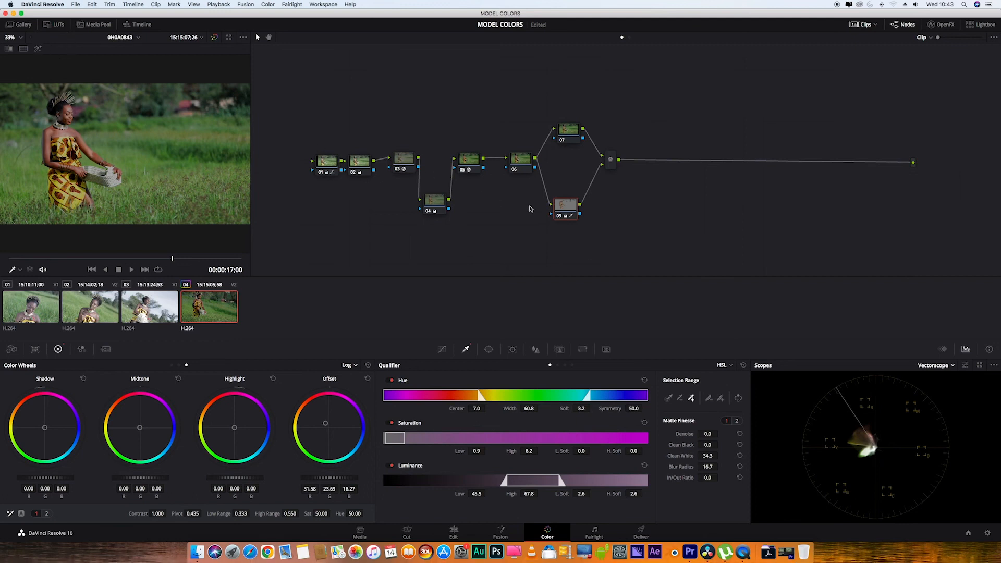
- Nudge node 09's Log Midtone and Highlight color balance slightly and reposition nodes 07 and 09 before the layer mixer
{"action": "left_click_drag", "start_coordinate": [560, 211], "coordinate": [576, 210]}
{"action": "left_click", "coordinate": [569, 131]}
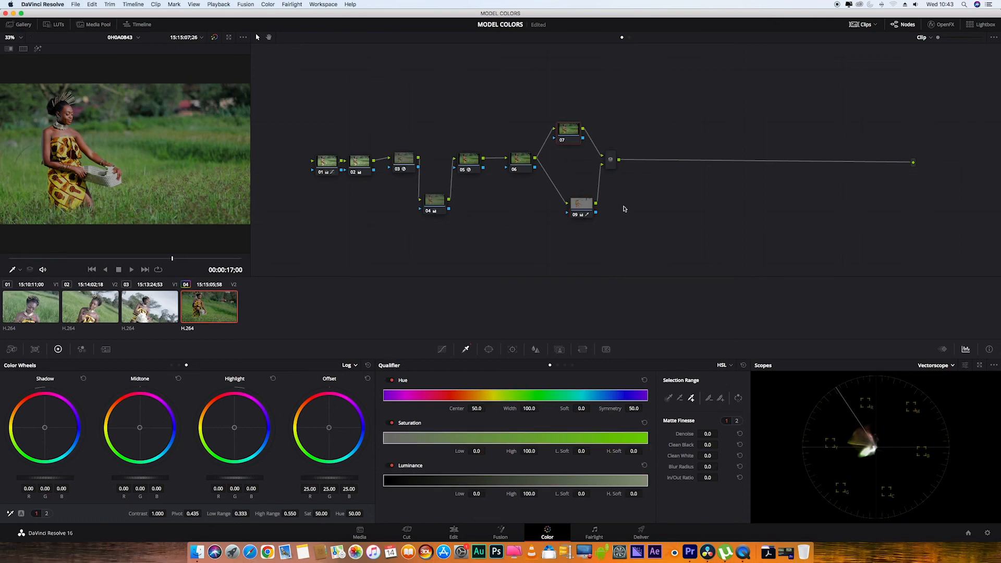
{"action": "left_click", "coordinate": [581, 205]}
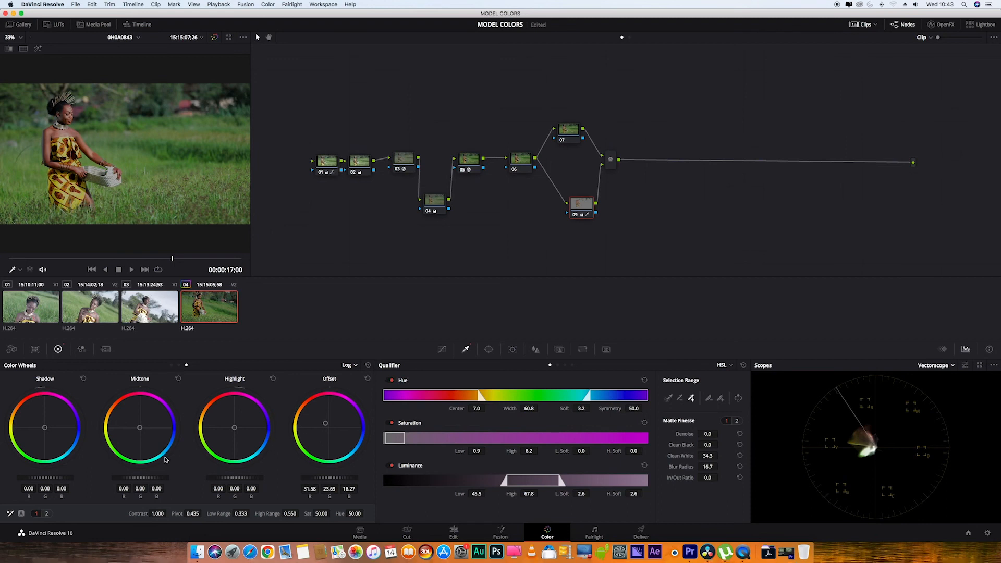
{"action": "left_click_drag", "start_coordinate": [141, 430], "coordinate": [140, 428]}
{"action": "left_click_drag", "start_coordinate": [234, 427], "coordinate": [235, 429]}
{"action": "mouse_move", "coordinate": [564, 131]}
{"action": "left_mouse_down"}
{"action": "mouse_move", "coordinate": [580, 134]}
{"action": "mouse_move", "coordinate": [567, 136]}
{"action": "mouse_move", "coordinate": [575, 146]}
{"action": "left_mouse_up"}
{"action": "left_click", "coordinate": [577, 211]}
- Cool node 07 with Log Offset at 23.58, 25.05, 28.33 and Highlight at -0.06, 0.01, 0.06
{"action": "left_click", "coordinate": [579, 138]}
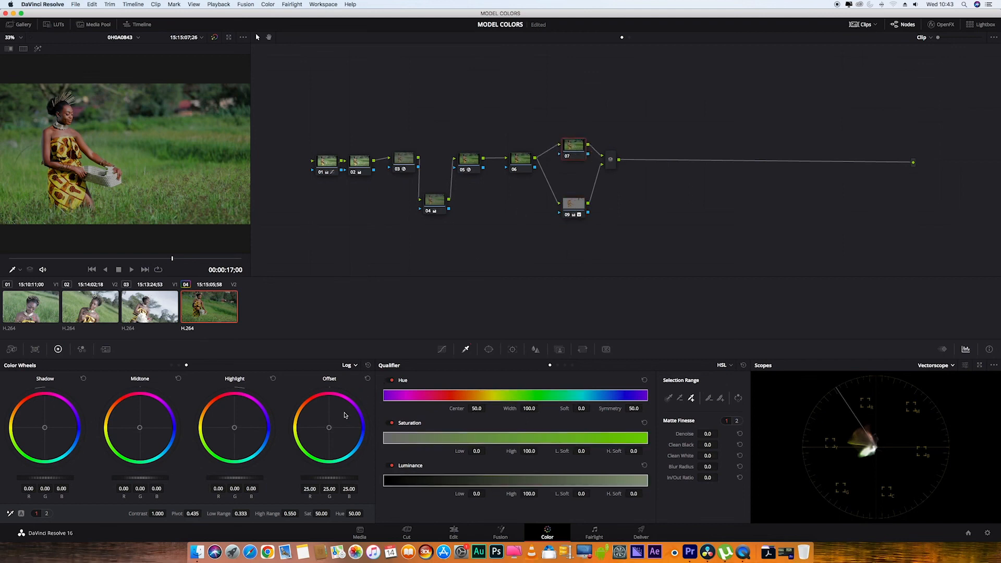
{"action": "left_click_drag", "start_coordinate": [333, 431], "coordinate": [330, 428]}
{"action": "left_click_drag", "start_coordinate": [236, 428], "coordinate": [236, 429]}
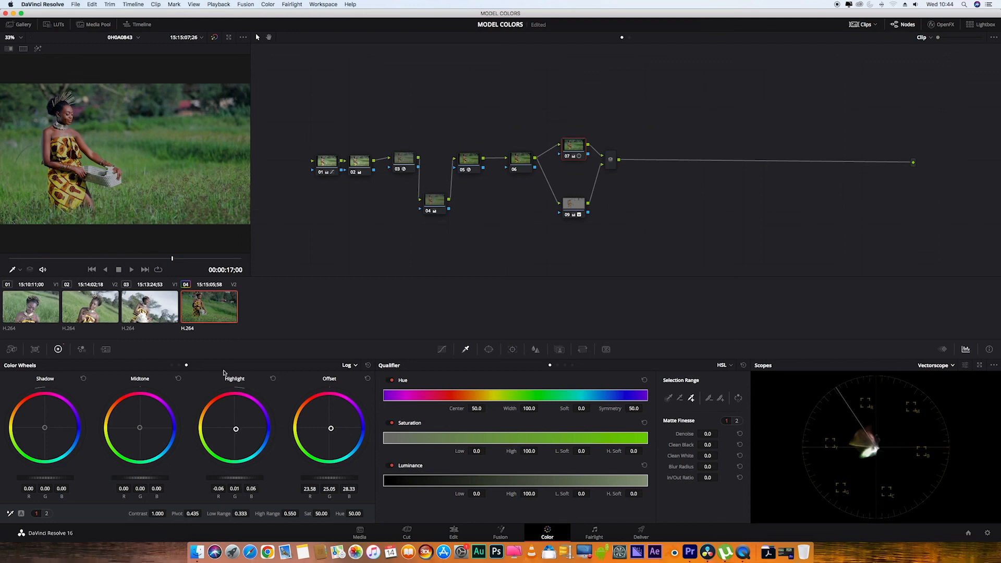
- Compare the shot with and without the full grade, and with and without node 07's cool adjustment
{"action": "left_click", "coordinate": [214, 38]}
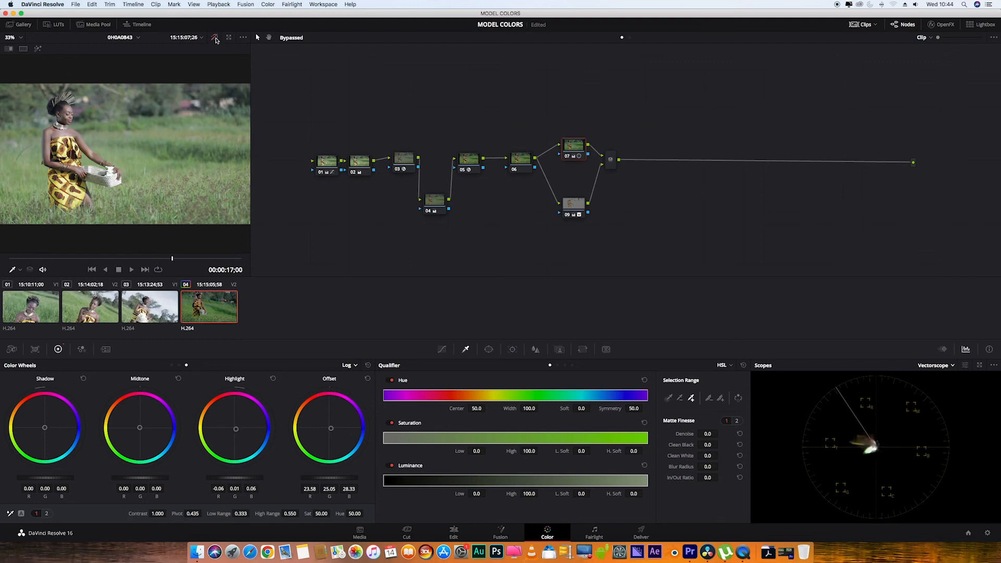
{"action": "left_click", "coordinate": [215, 38]}
{"action": "left_click", "coordinate": [215, 38]}
{"action": "left_click", "coordinate": [215, 38]}
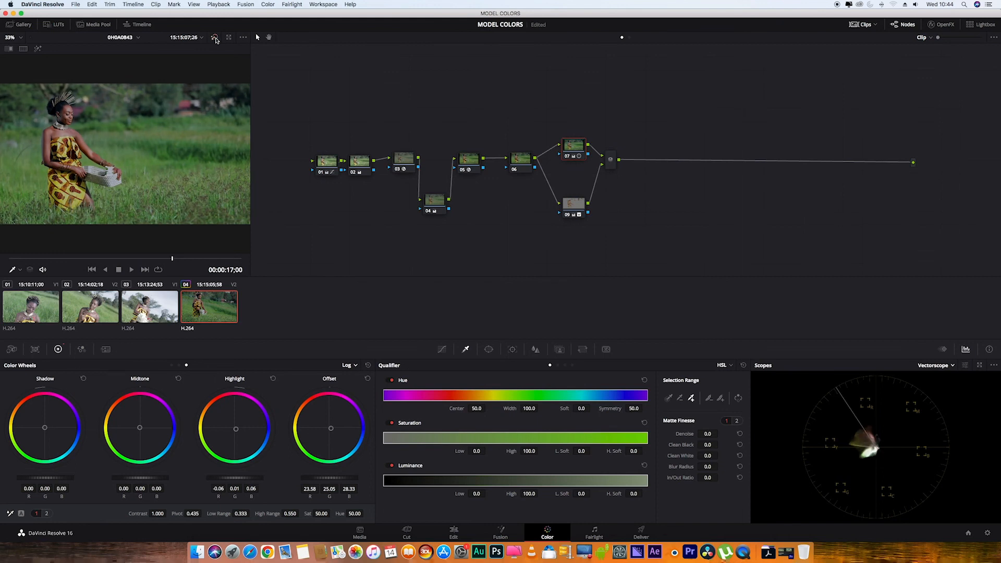
{"action": "left_click", "coordinate": [567, 156]}
{"action": "left_click", "coordinate": [567, 157]}
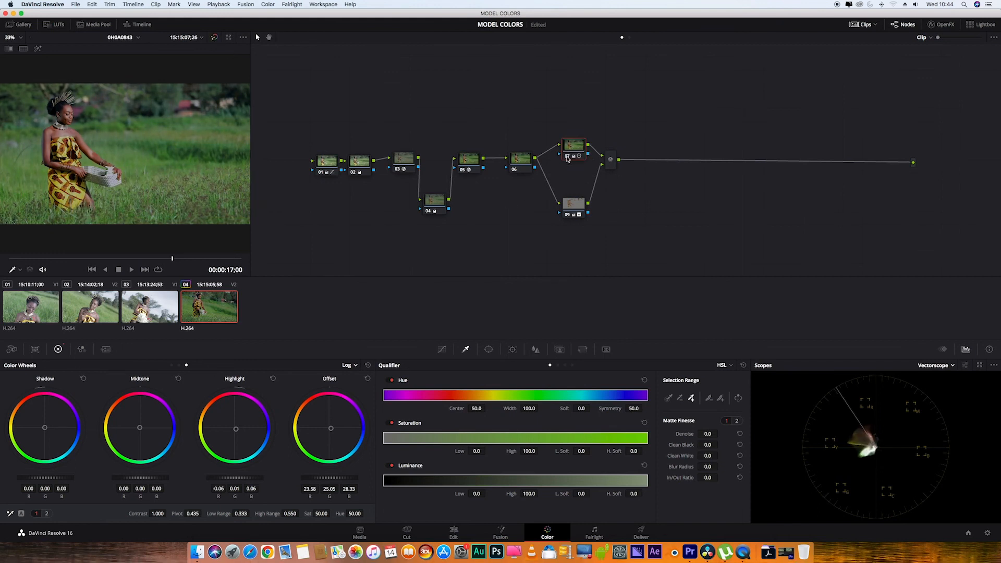
{"action": "left_click", "coordinate": [567, 157]}
{"action": "left_click", "coordinate": [567, 157]}
{"action": "left_click_drag", "start_coordinate": [573, 151], "coordinate": [578, 149]}
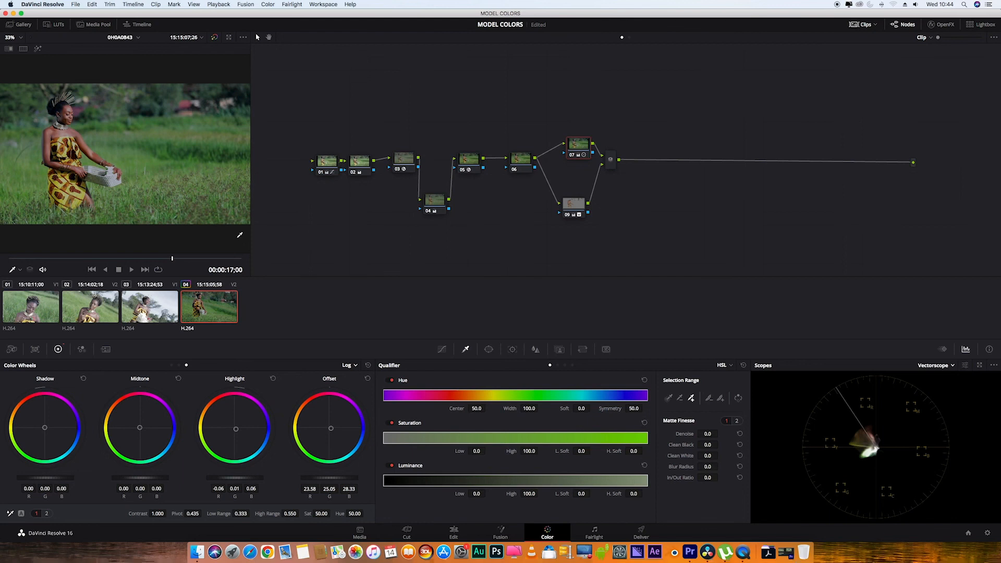
- Add two serial nodes after the layer mixer and place the first one slightly lower in the graph
{"action": "left_click", "coordinate": [611, 165]}
{"action": "key", "text": "alt+s"}
{"action": "key", "text": "alt+s"}
{"action": "key", "text": "alt+s"}
{"action": "key", "text": "alt+s"}
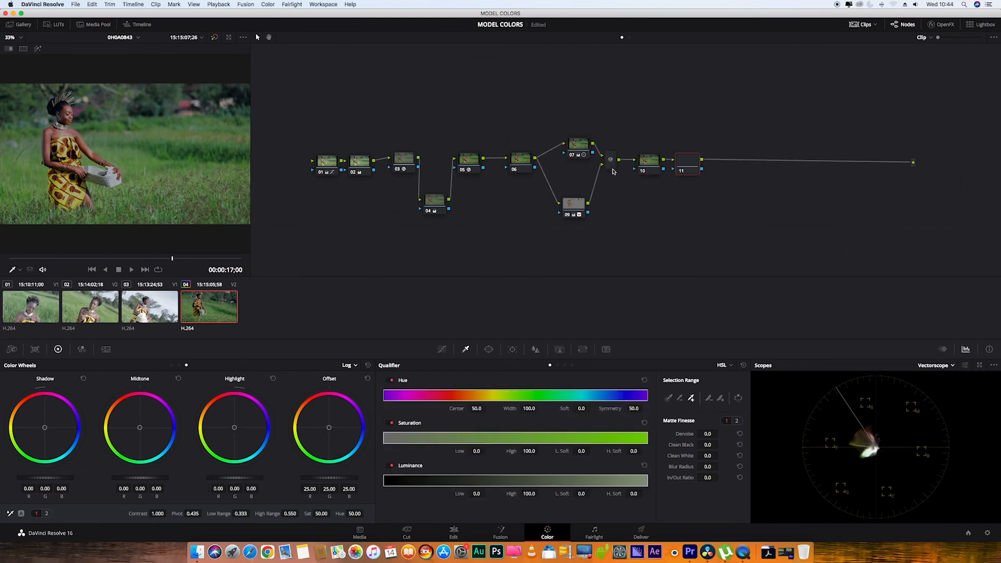
{"action": "mouse_move", "coordinate": [649, 160]}
{"action": "left_mouse_down"}
{"action": "mouse_move", "coordinate": [652, 188]}
{"action": "mouse_move", "coordinate": [648, 178]}
{"action": "left_mouse_up"}
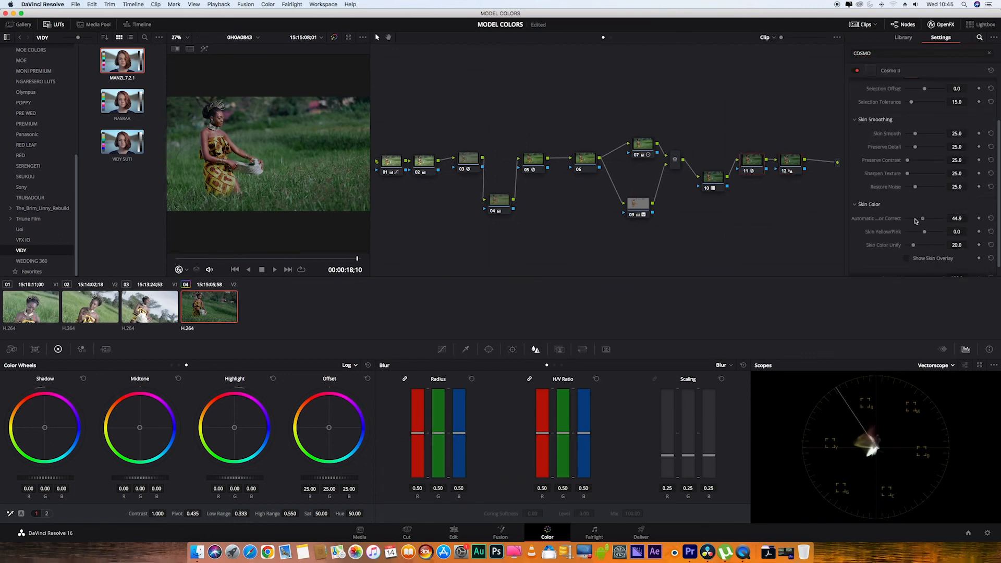
- Adjust Skin Smooth and Skin Yellow/Pink in the Cosmo II skin effect
{"action": "left_click_drag", "start_coordinate": [927, 136], "coordinate": [927, 134]}
{"action": "left_click_drag", "start_coordinate": [924, 232], "coordinate": [923, 235]}
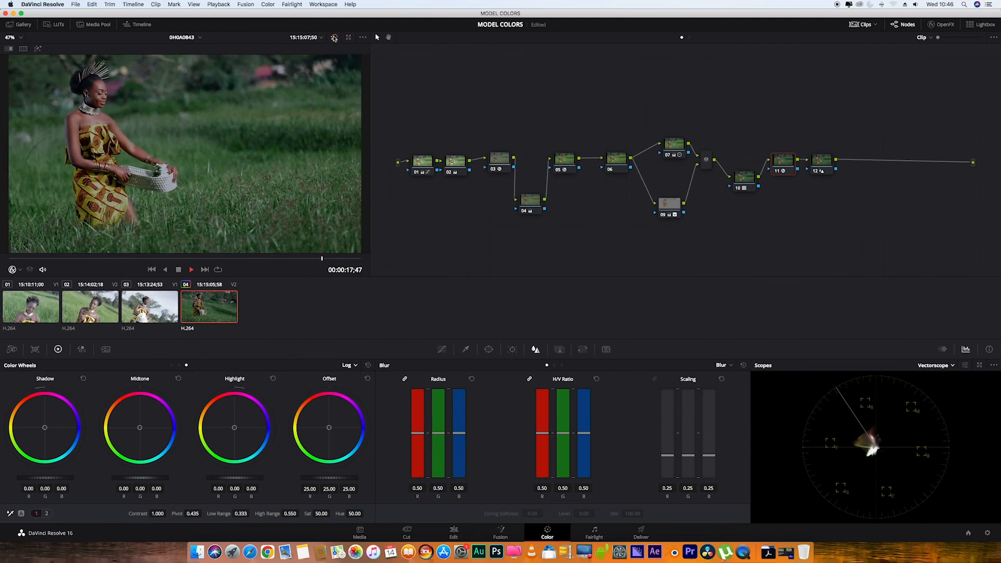
- Grab a still of the graded frame from the viewer
{"action": "right_click", "coordinate": [264, 134]}
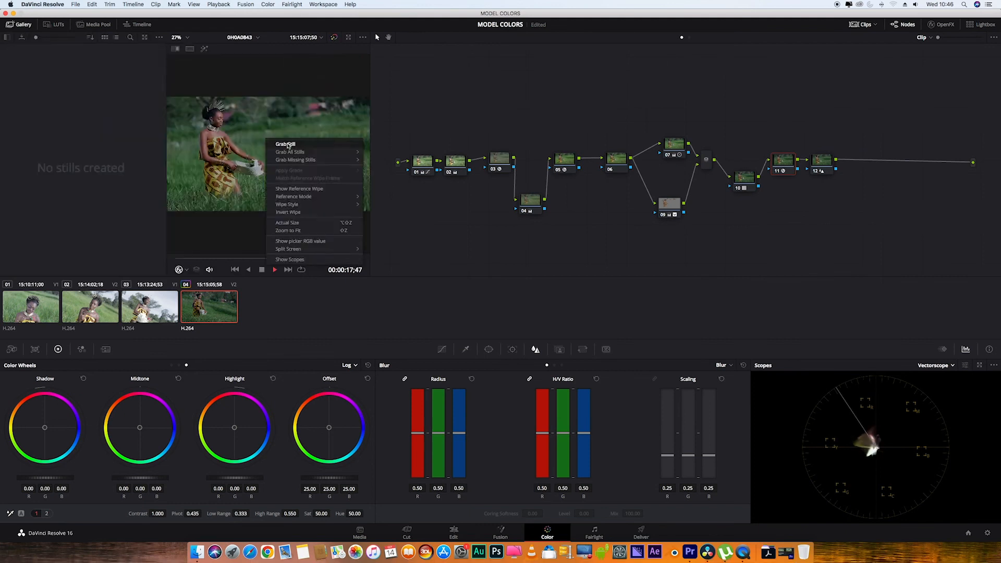